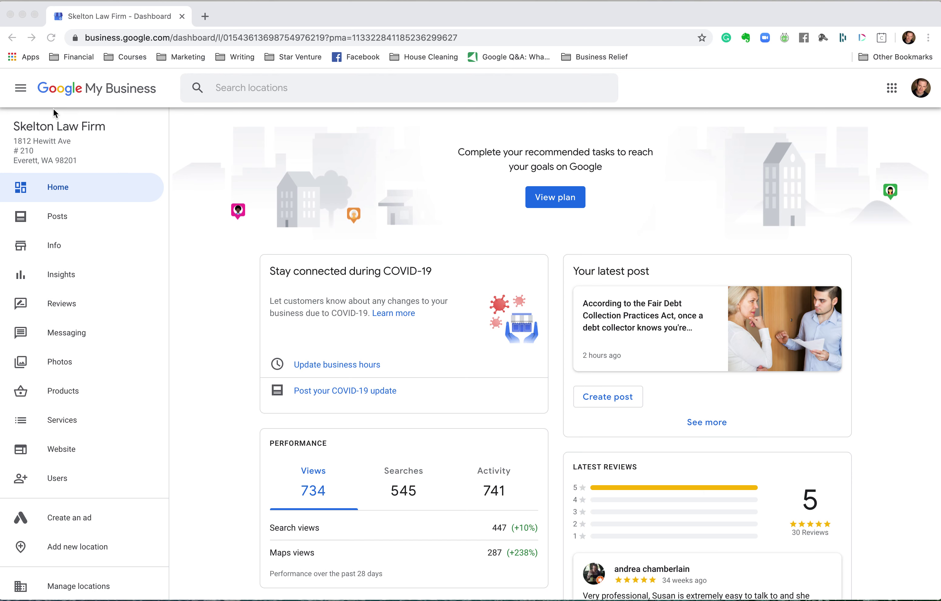
Bring up the local SEO outline notes and reposition their window, then return to the business dashboard
{"action": "key", "text": "super+Tab"}
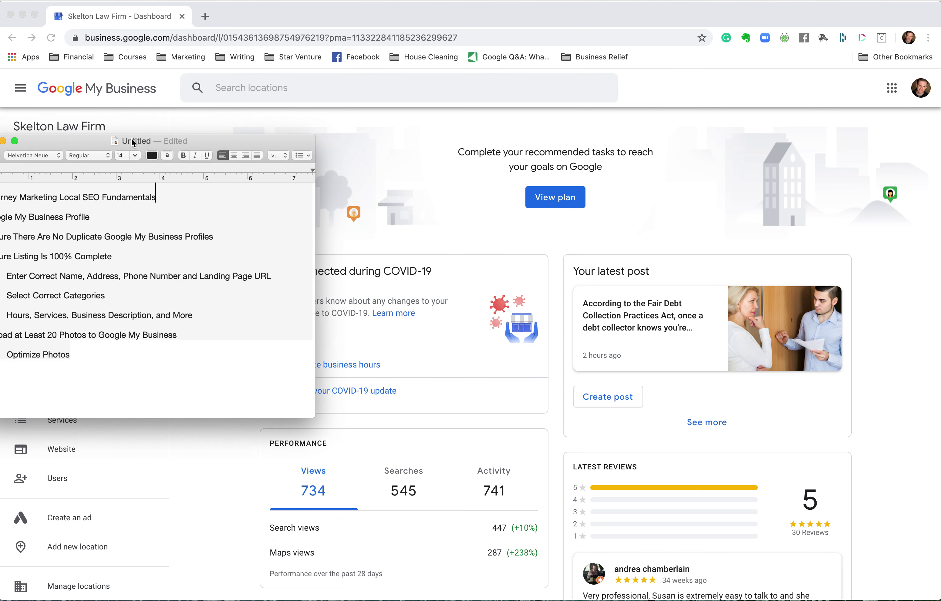
{"action": "left_click_drag", "start_coordinate": [133, 143], "coordinate": [181, 155]}
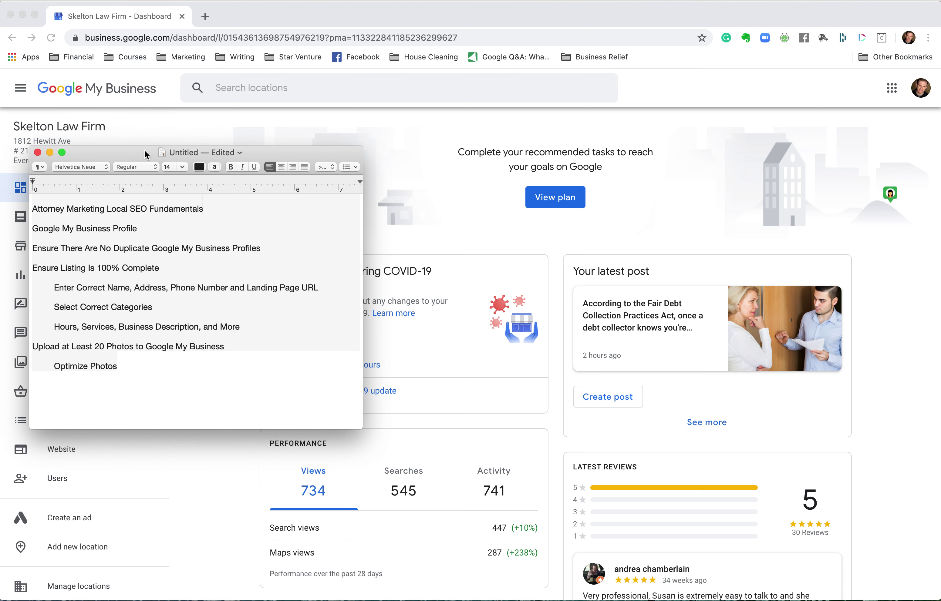
{"action": "left_click_drag", "start_coordinate": [146, 155], "coordinate": [124, 162]}
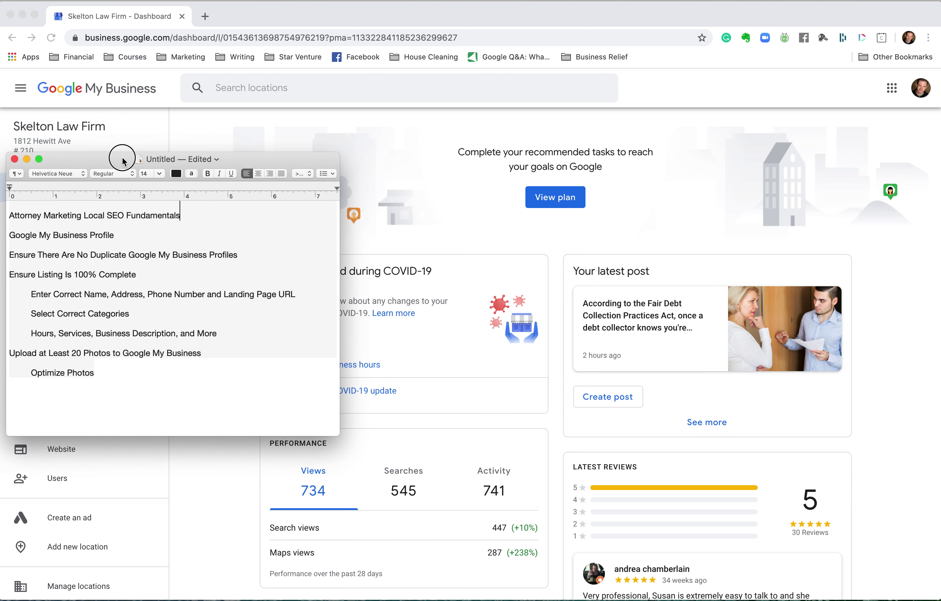
{"action": "left_click", "coordinate": [261, 27]}
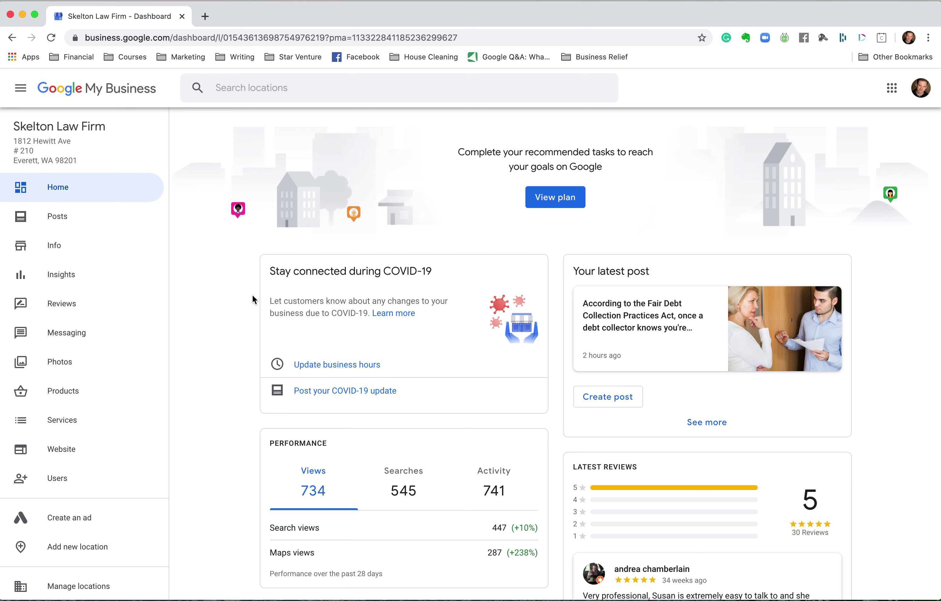
{"action": "scroll", "coordinate": [252, 300], "scroll_direction": "down", "scroll_amount": 2}
{"action": "scroll", "coordinate": [252, 299], "scroll_direction": "up", "scroll_amount": 2}
Search Google Maps in a new browser tab for 'skelton law firm'
{"action": "left_click", "coordinate": [205, 16]}
{"action": "left_click", "coordinate": [201, 39]}
{"action": "type", "text": "maps.google.com"}
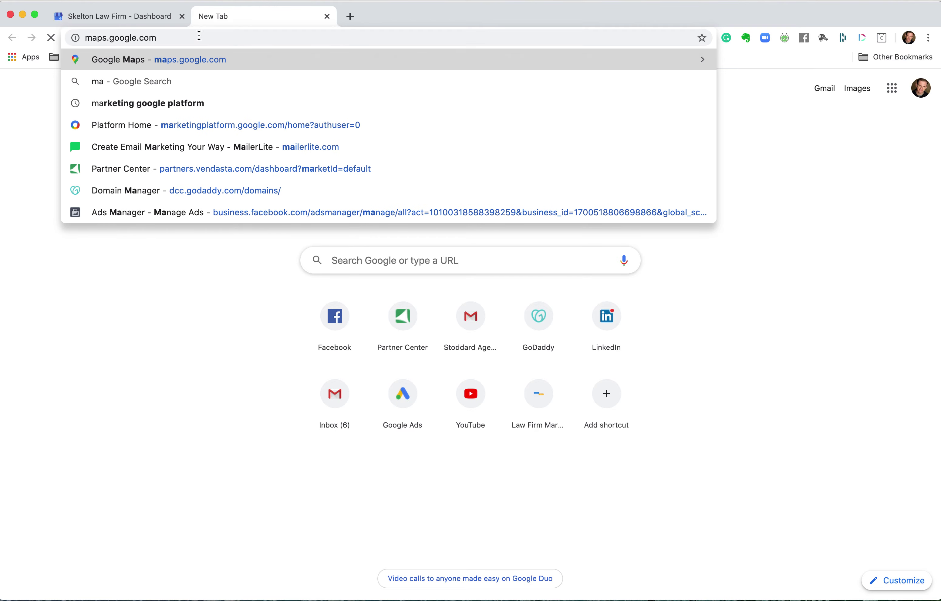
{"action": "key", "text": "Return"}
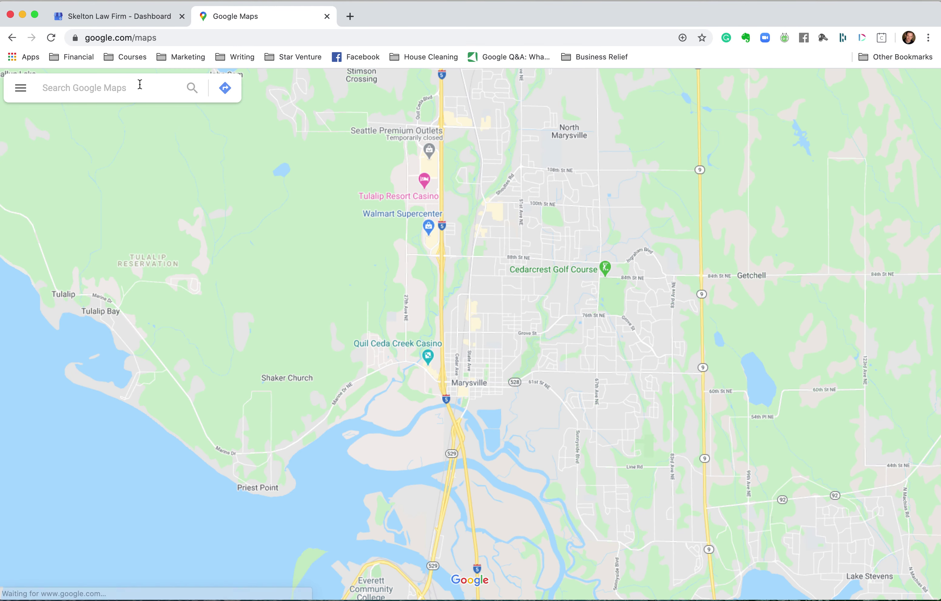
{"action": "left_click", "coordinate": [140, 84]}
{"action": "type", "text": "skelton law firm"}
{"action": "key", "text": "Return"}
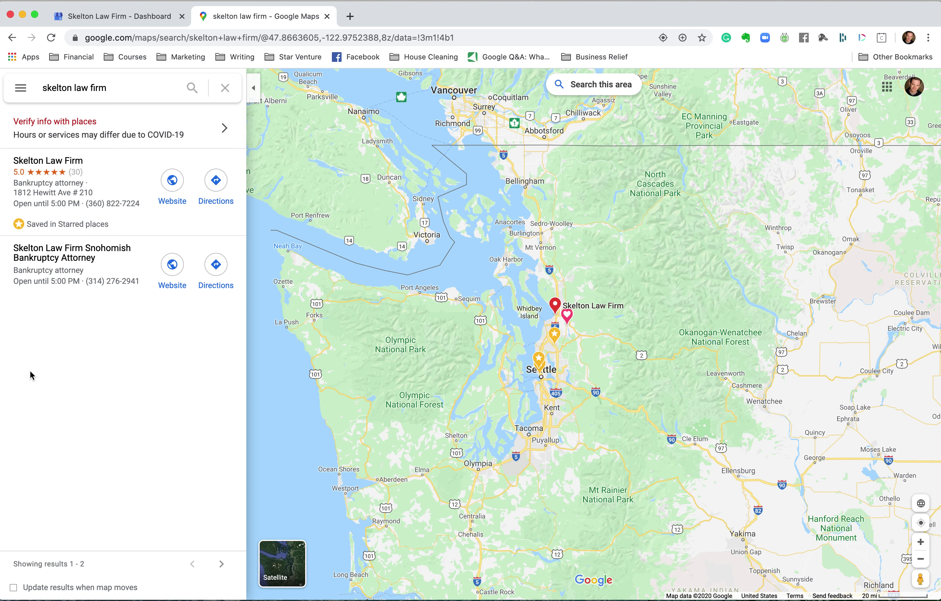
Open the Skelton Law Firm Maps listing and look through its details
{"action": "left_click", "coordinate": [64, 163]}
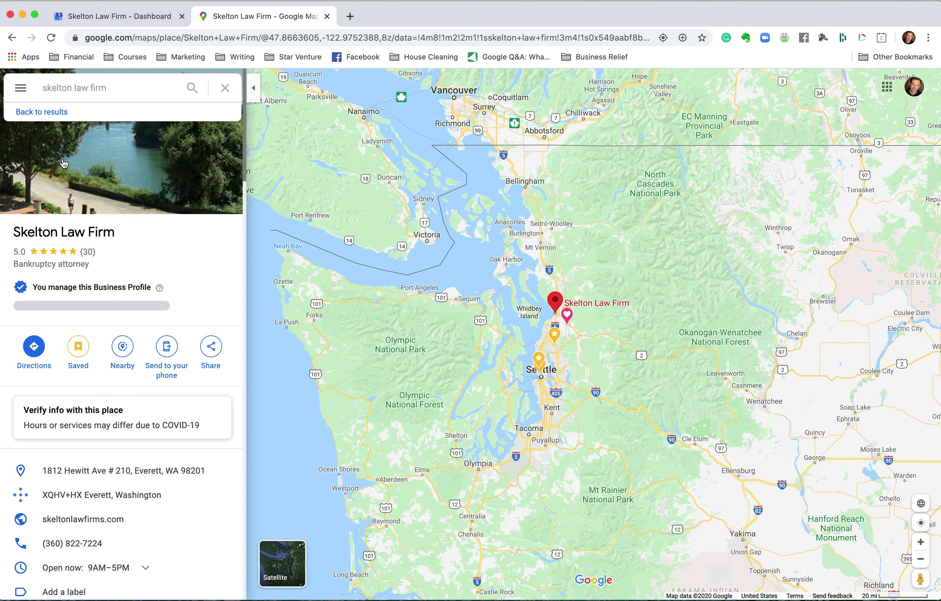
{"action": "scroll", "coordinate": [95, 413], "scroll_direction": "down", "scroll_amount": 1}
{"action": "scroll", "coordinate": [85, 453], "scroll_direction": "down", "scroll_amount": 3}
{"action": "scroll", "coordinate": [85, 453], "scroll_direction": "down", "scroll_amount": 5}
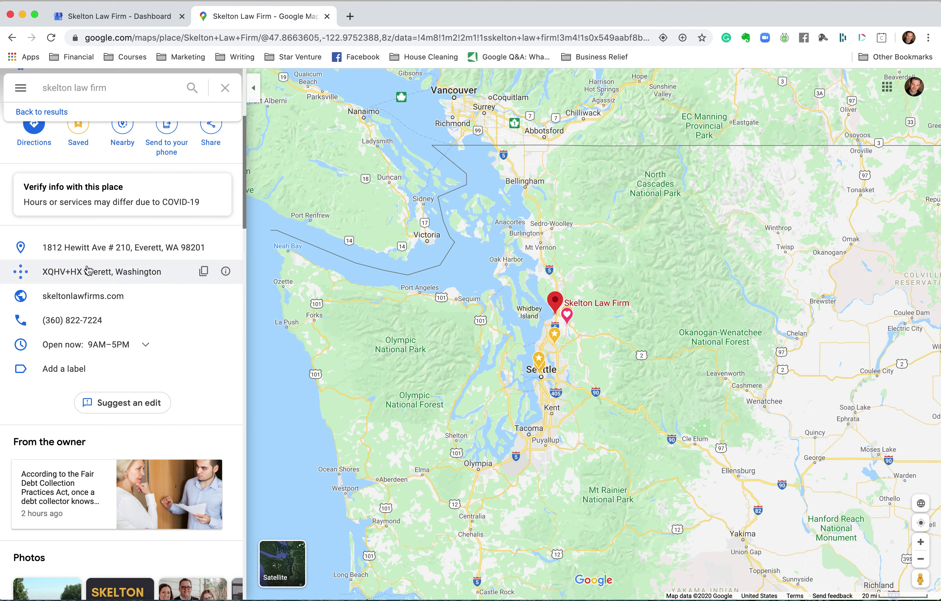
{"action": "scroll", "coordinate": [95, 369], "scroll_direction": "down", "scroll_amount": 20}
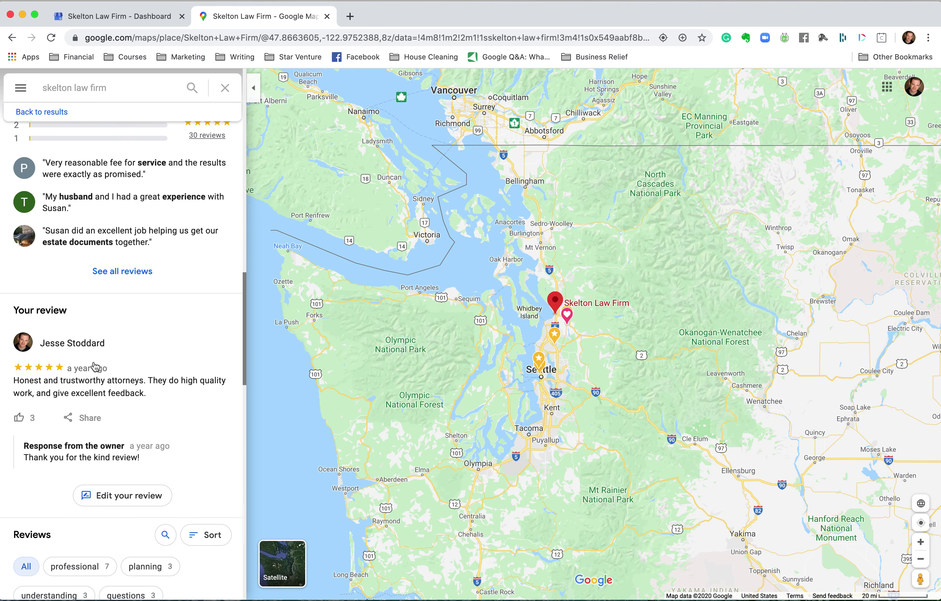
{"action": "scroll", "coordinate": [95, 367], "scroll_direction": "down", "scroll_amount": 20}
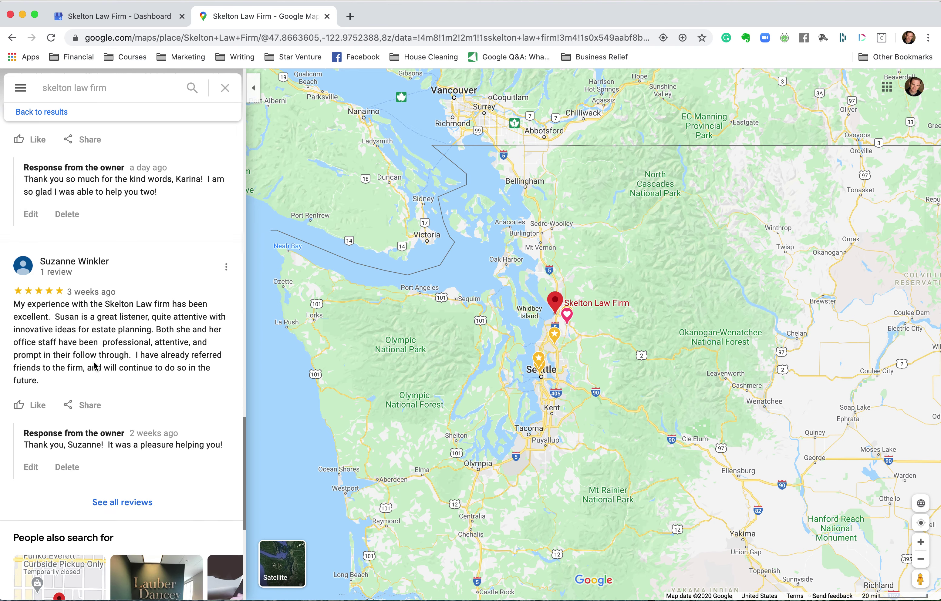
{"action": "scroll", "coordinate": [95, 367], "scroll_direction": "up", "scroll_amount": 20}
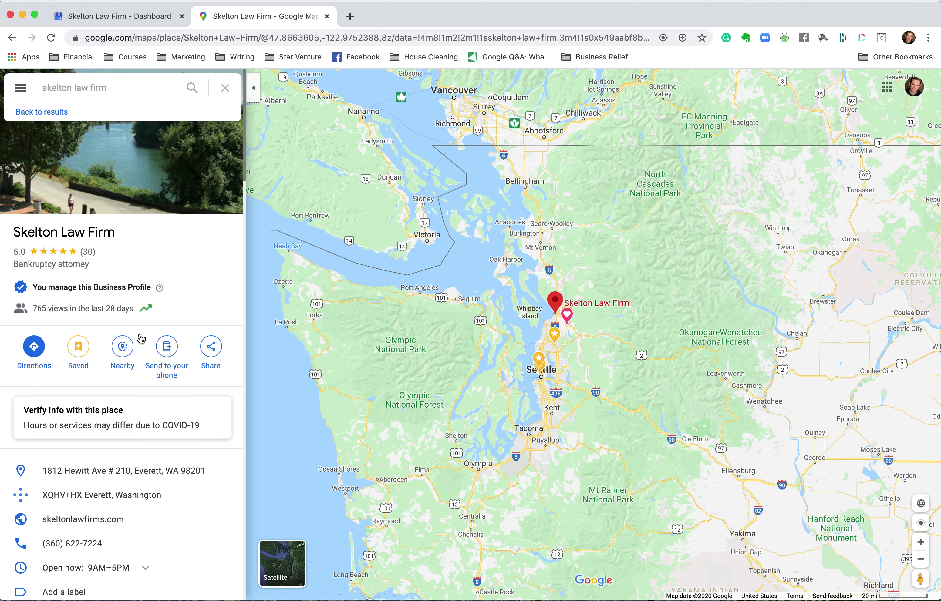
Close Google Maps, open the business Info page, and compare it with the outline notes
{"action": "left_click", "coordinate": [328, 17]}
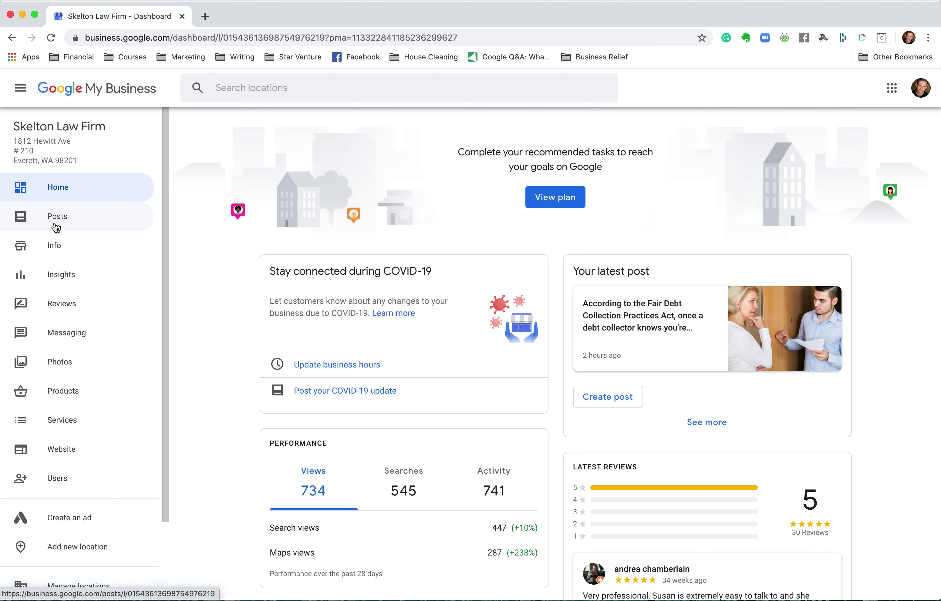
{"action": "left_click", "coordinate": [56, 242]}
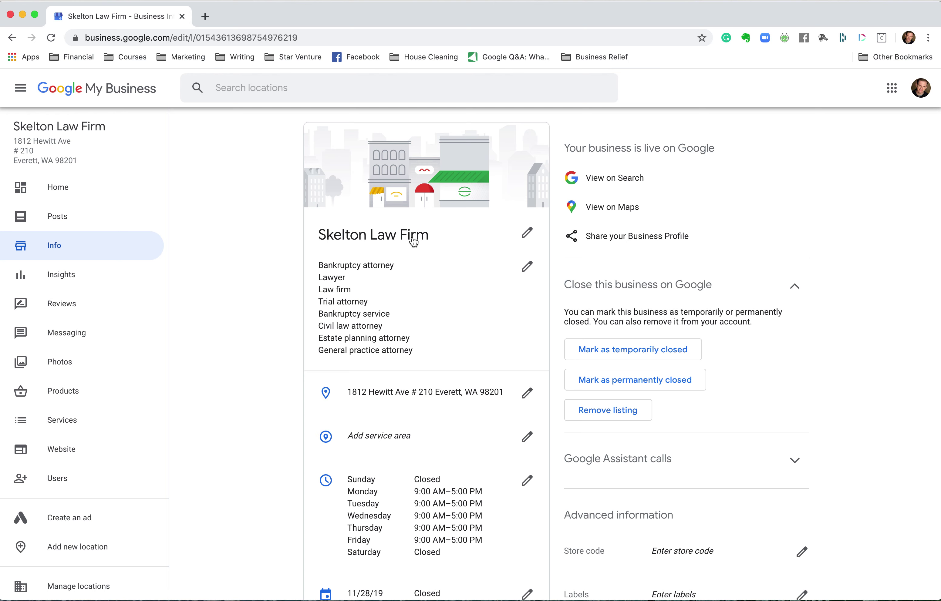
{"action": "key", "text": "super+Tab"}
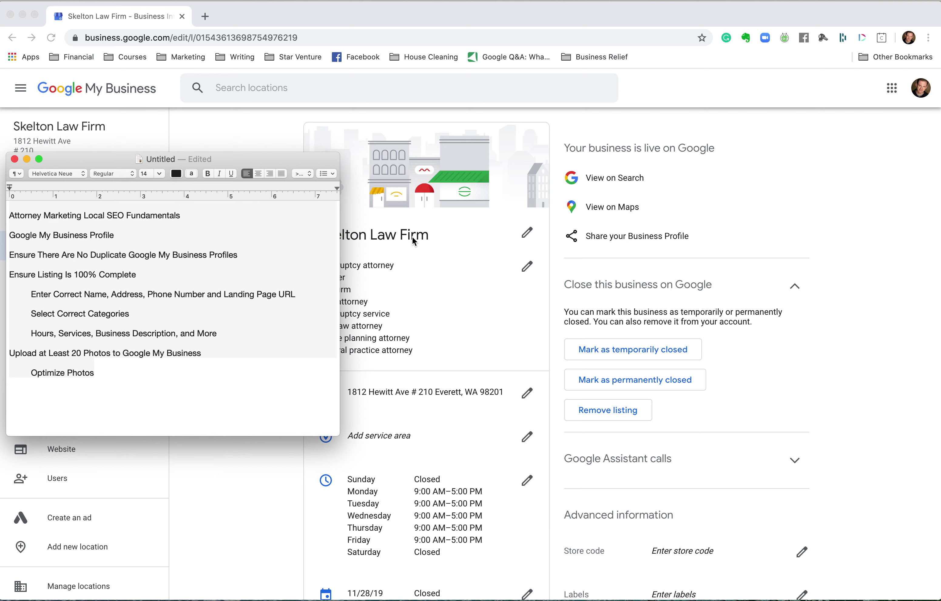
{"action": "left_click", "coordinate": [413, 240]}
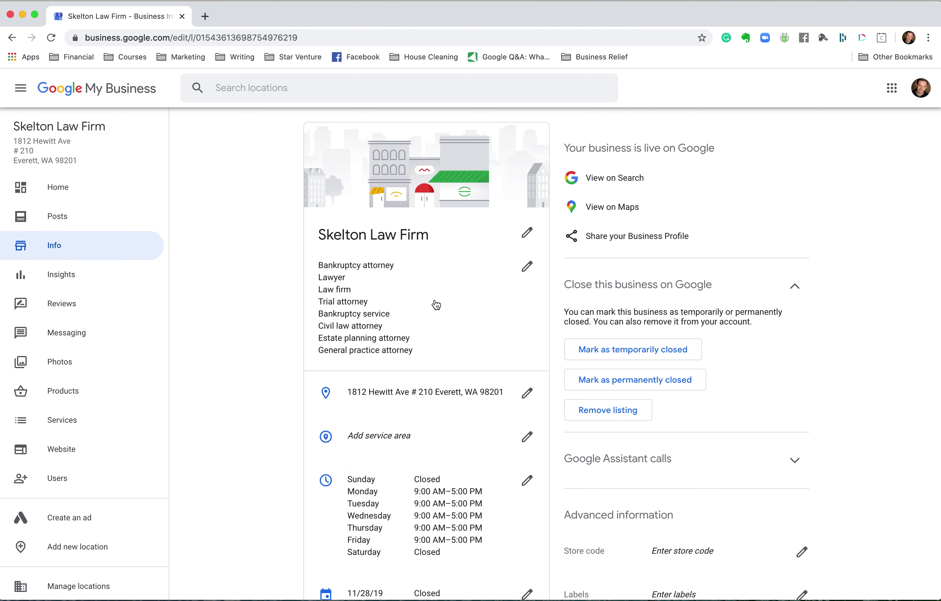
{"action": "scroll", "coordinate": [436, 305], "scroll_direction": "down", "scroll_amount": 2}
{"action": "scroll", "coordinate": [435, 305], "scroll_direction": "down", "scroll_amount": 1}
{"action": "scroll", "coordinate": [435, 304], "scroll_direction": "up", "scroll_amount": 2}
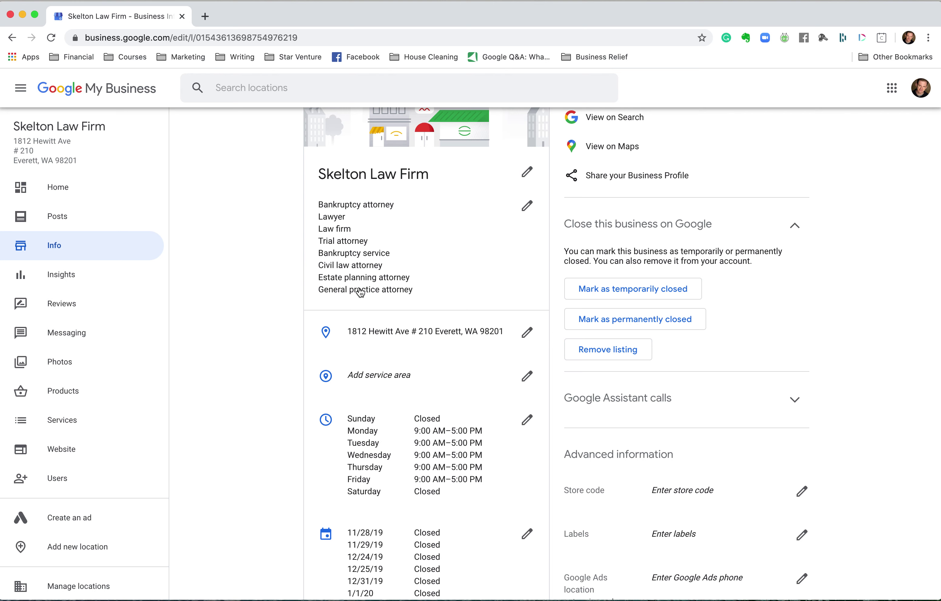
{"action": "scroll", "coordinate": [383, 288], "scroll_direction": "down", "scroll_amount": 2}
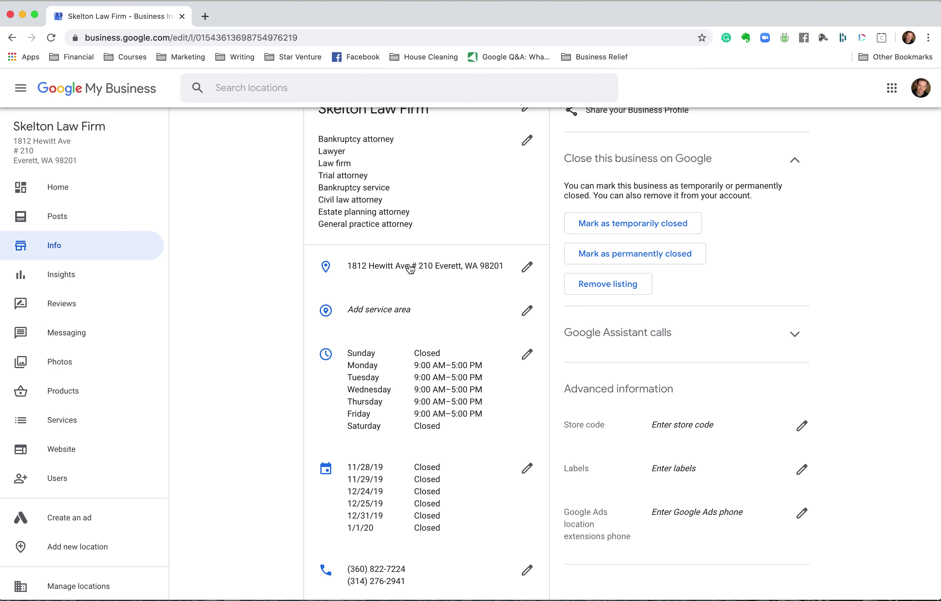
{"action": "scroll", "coordinate": [410, 270], "scroll_direction": "up", "scroll_amount": 3}
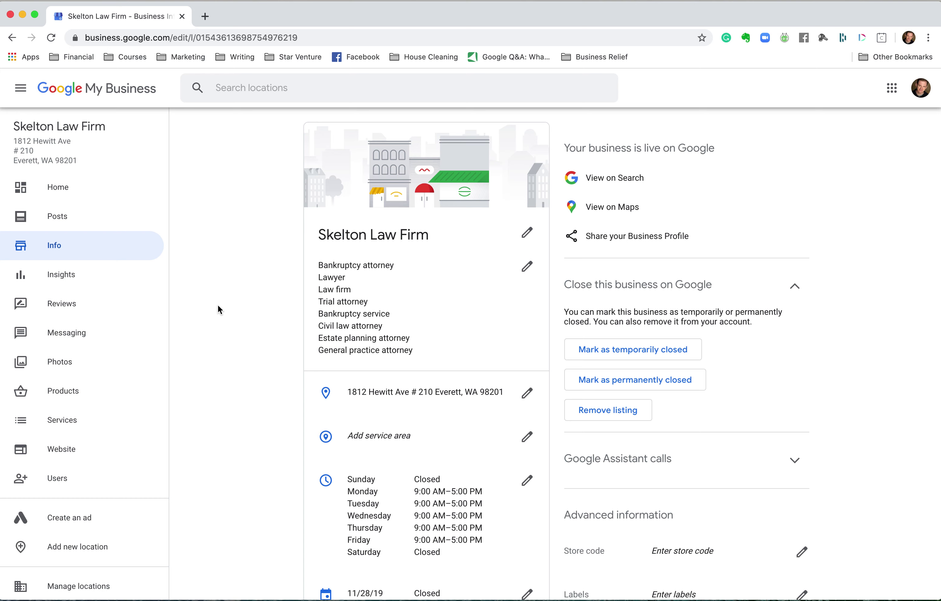
{"action": "scroll", "coordinate": [218, 307], "scroll_direction": "down", "scroll_amount": 5}
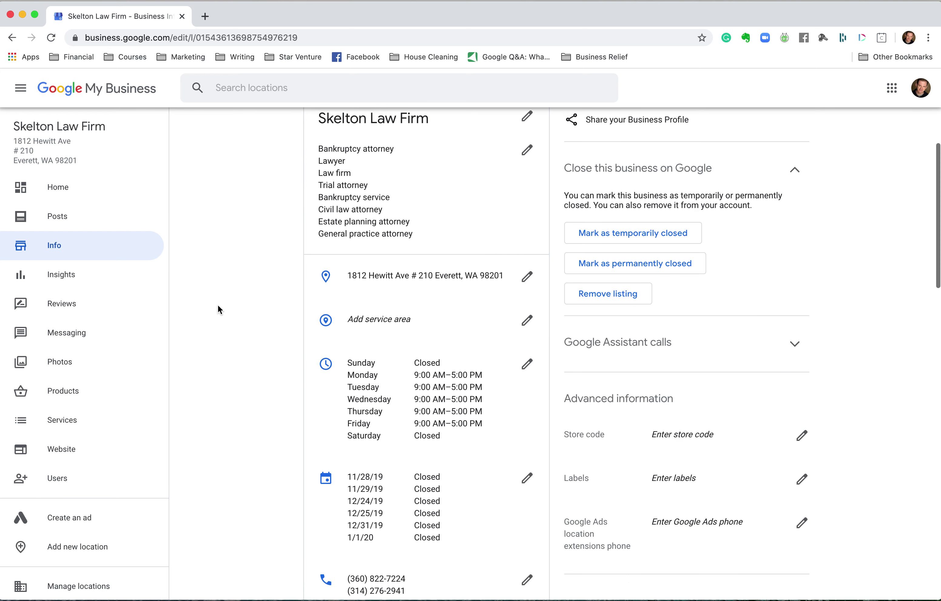
{"action": "scroll", "coordinate": [219, 308], "scroll_direction": "down", "scroll_amount": 3}
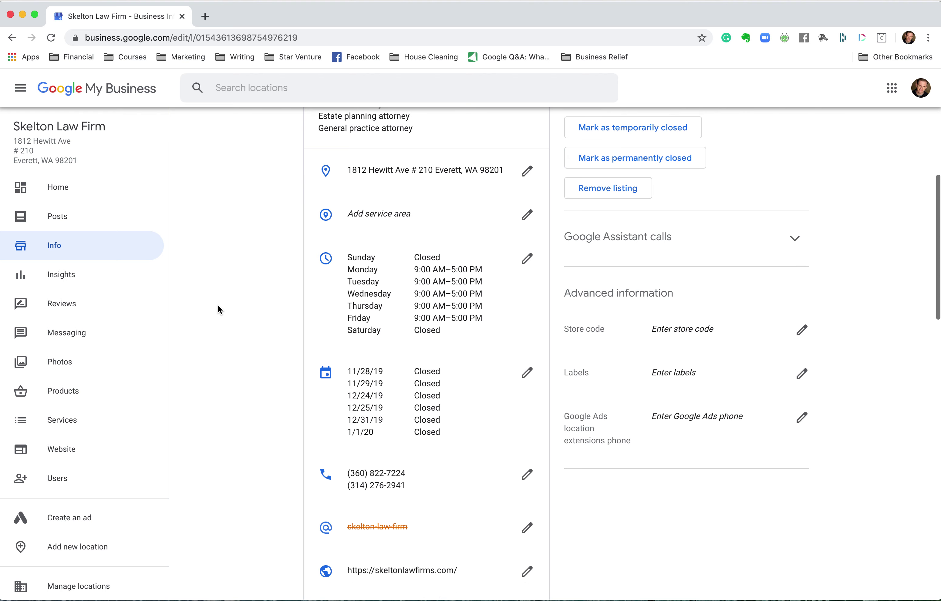
{"action": "scroll", "coordinate": [220, 310], "scroll_direction": "down", "scroll_amount": 2}
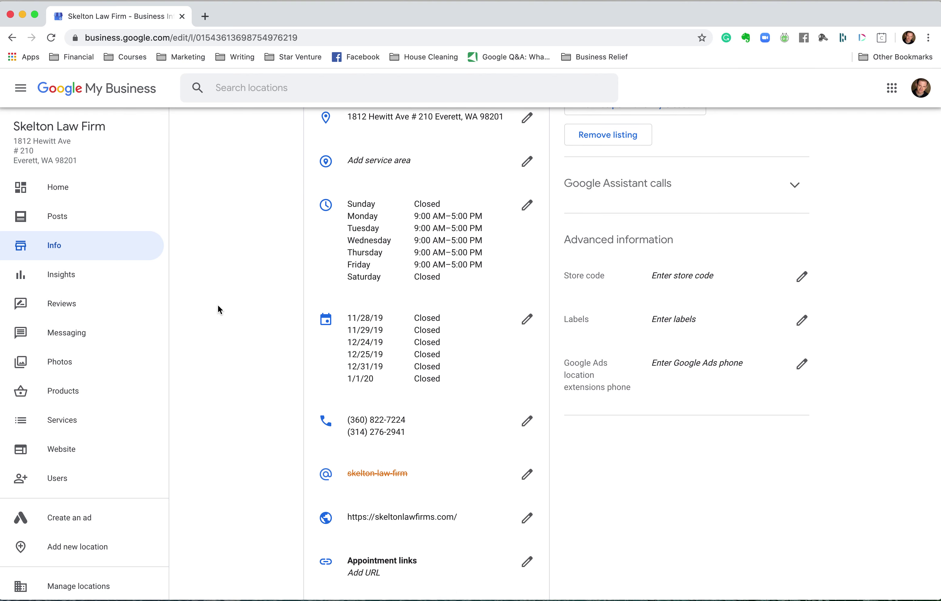
{"action": "scroll", "coordinate": [218, 309], "scroll_direction": "down", "scroll_amount": 1}
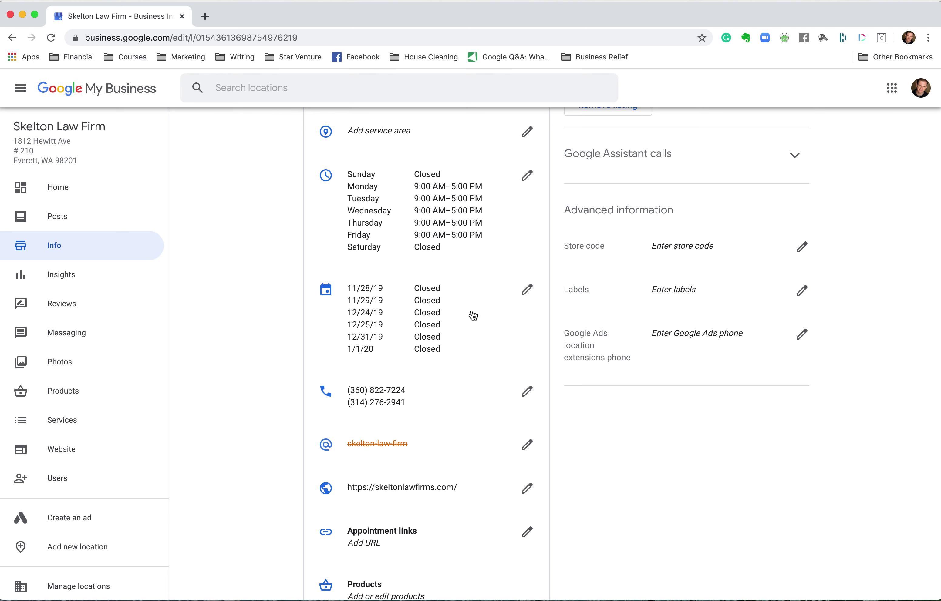
Scroll the Info page to Services listing Chapter 7, 11, 12, 13 Bankruptcy, Wills and Trusts
{"action": "scroll", "coordinate": [398, 359], "scroll_direction": "down", "scroll_amount": 1}
{"action": "scroll", "coordinate": [397, 359], "scroll_direction": "down", "scroll_amount": 9}
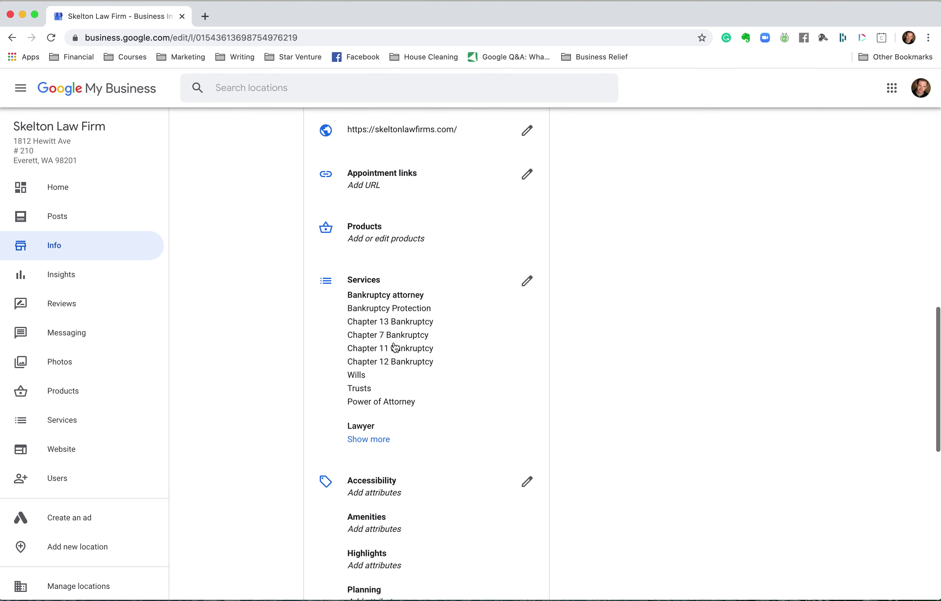
{"action": "scroll", "coordinate": [395, 347], "scroll_direction": "up", "scroll_amount": 2}
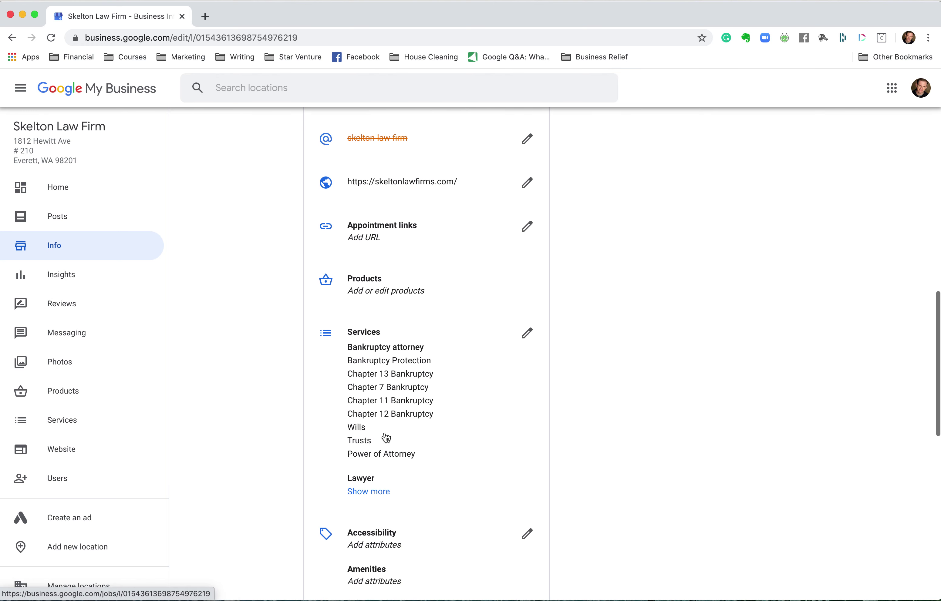
{"action": "scroll", "coordinate": [387, 436], "scroll_direction": "down", "scroll_amount": 1}
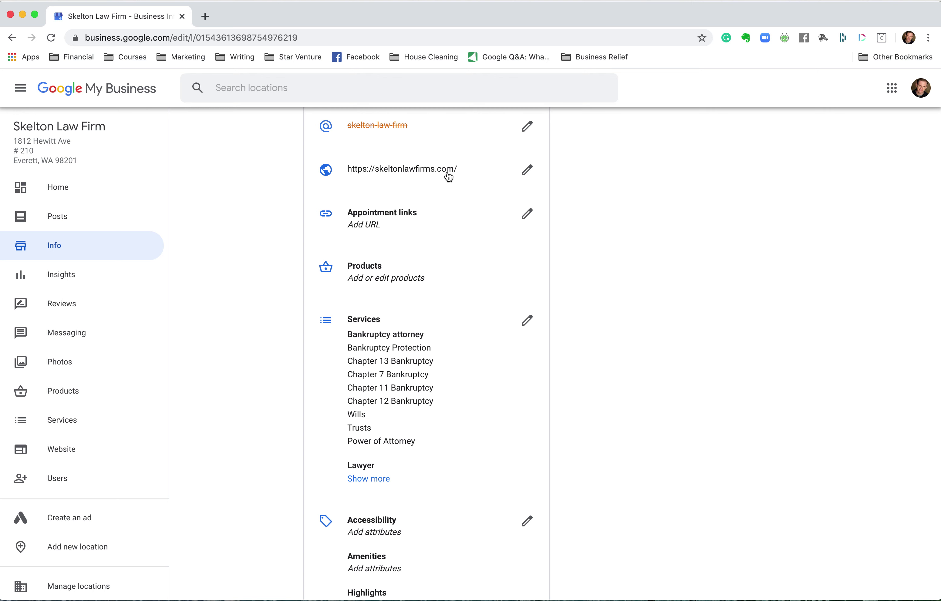
{"action": "scroll", "coordinate": [449, 177], "scroll_direction": "down", "scroll_amount": 3}
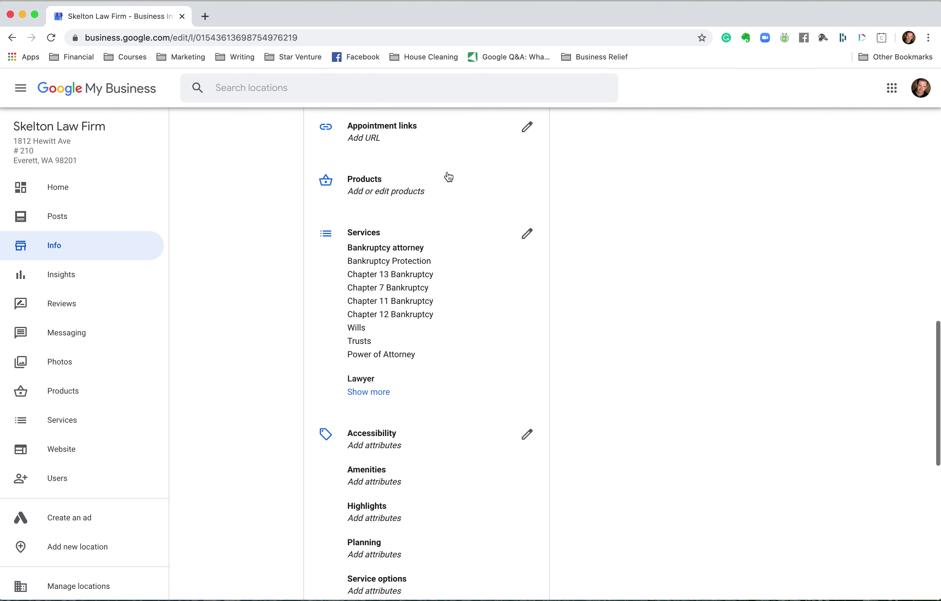
{"action": "scroll", "coordinate": [449, 177], "scroll_direction": "down", "scroll_amount": 1}
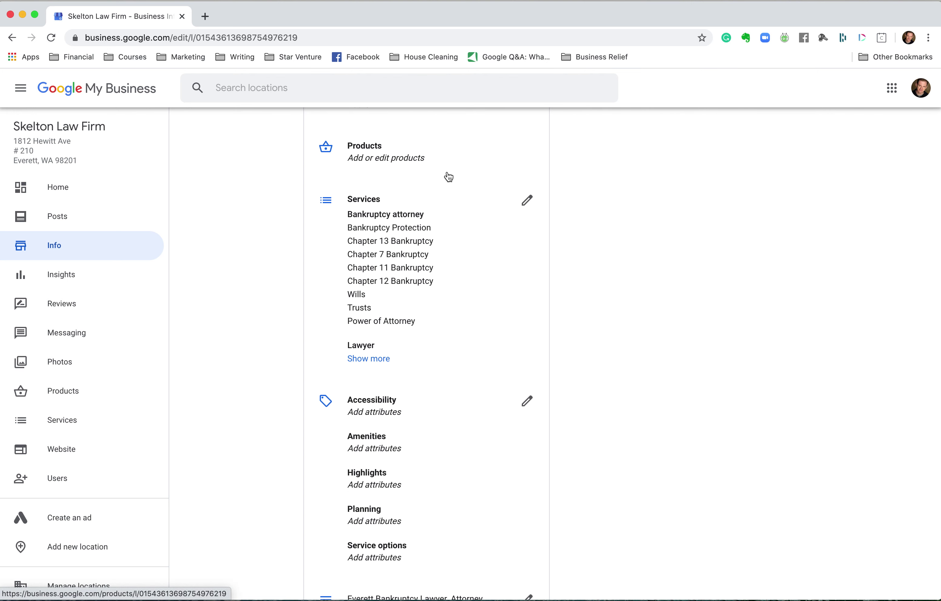
{"action": "scroll", "coordinate": [449, 177], "scroll_direction": "up", "scroll_amount": 15}
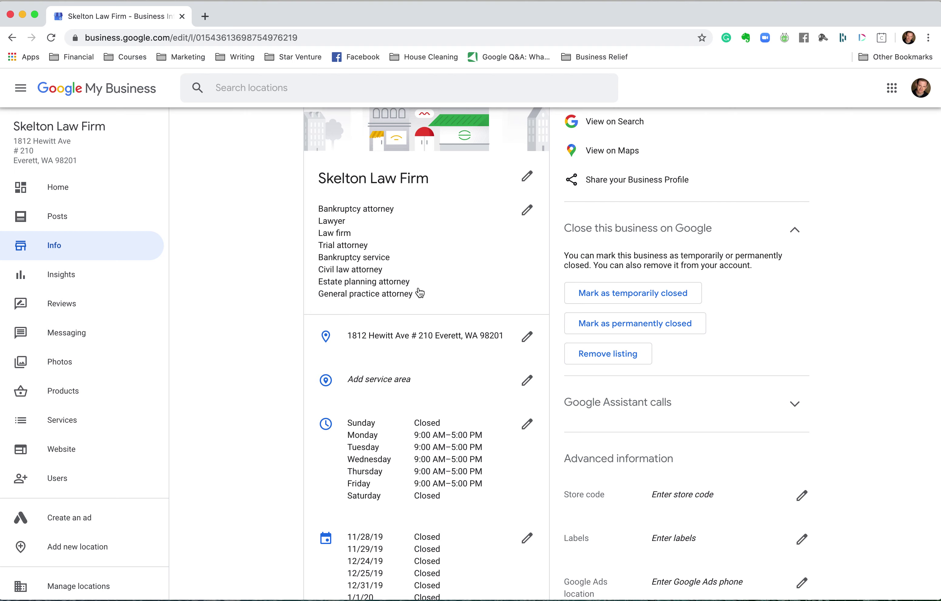
{"action": "scroll", "coordinate": [425, 295], "scroll_direction": "down", "scroll_amount": 10}
{"action": "scroll", "coordinate": [420, 293], "scroll_direction": "down", "scroll_amount": 12}
{"action": "scroll", "coordinate": [419, 293], "scroll_direction": "up", "scroll_amount": 2}
{"action": "scroll", "coordinate": [430, 269], "scroll_direction": "up", "scroll_amount": 20}
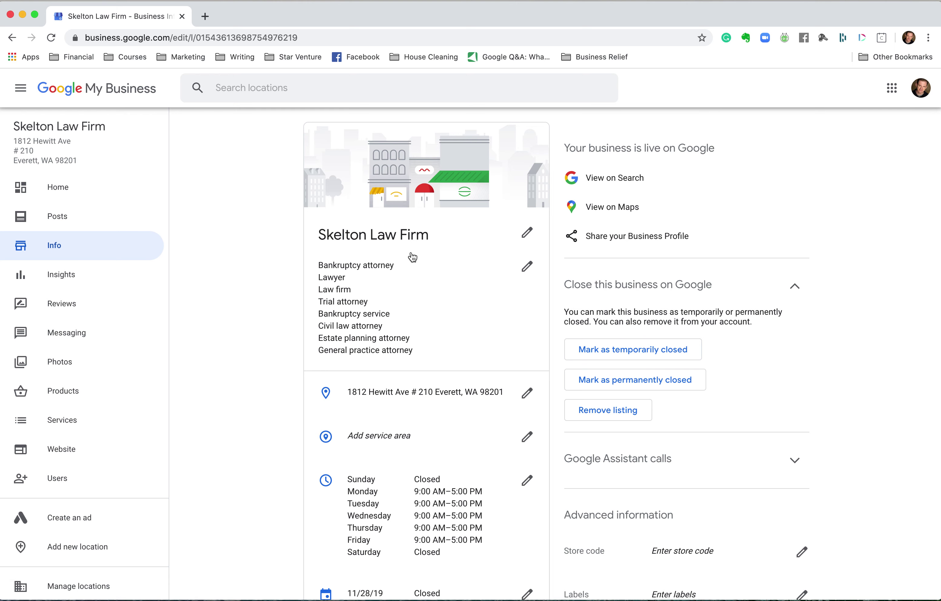
{"action": "scroll", "coordinate": [412, 257], "scroll_direction": "down", "scroll_amount": 10}
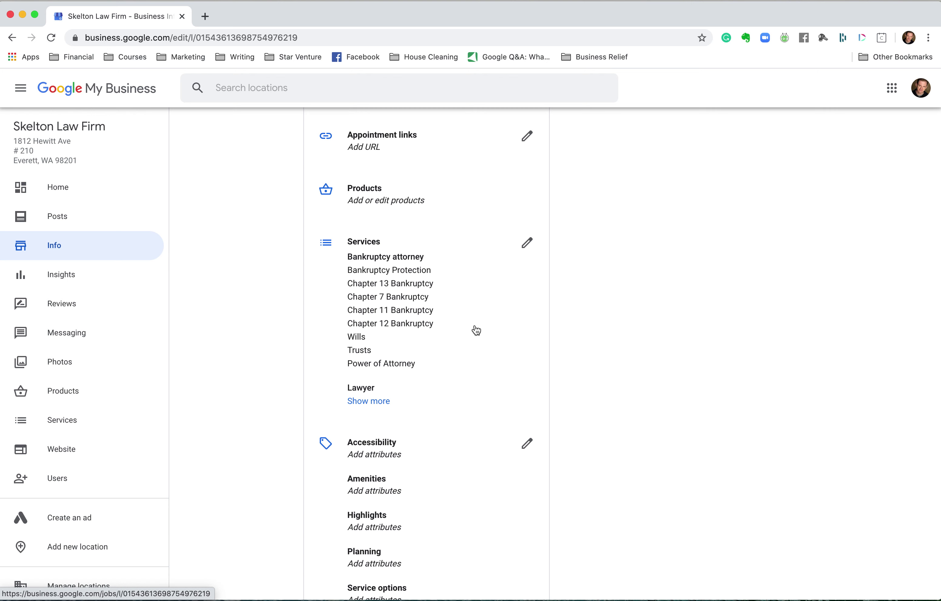
{"action": "scroll", "coordinate": [476, 331], "scroll_direction": "down", "scroll_amount": 1}
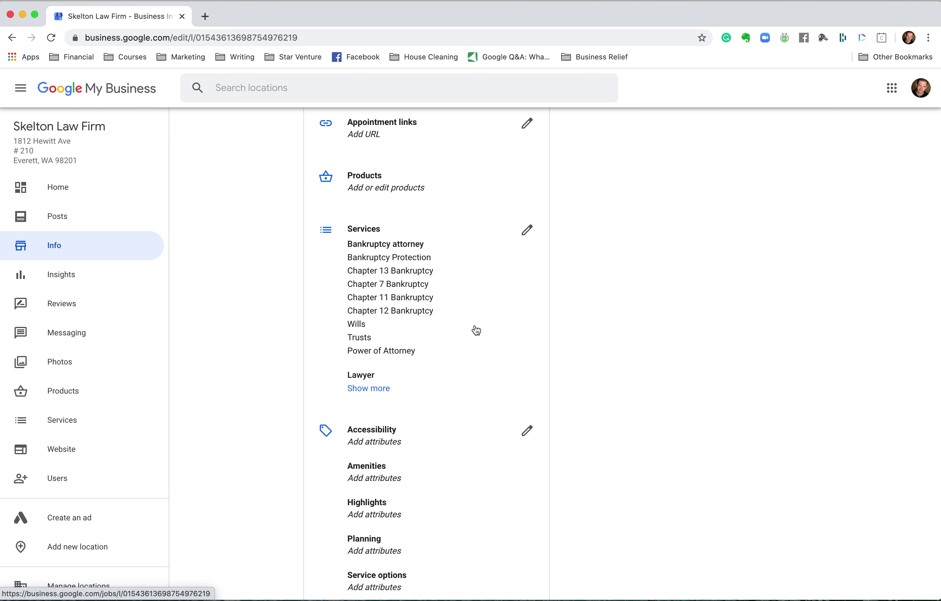
Open the Services editor, browse each category, and start adding services to Estate planning attorney
{"action": "left_click", "coordinate": [530, 227]}
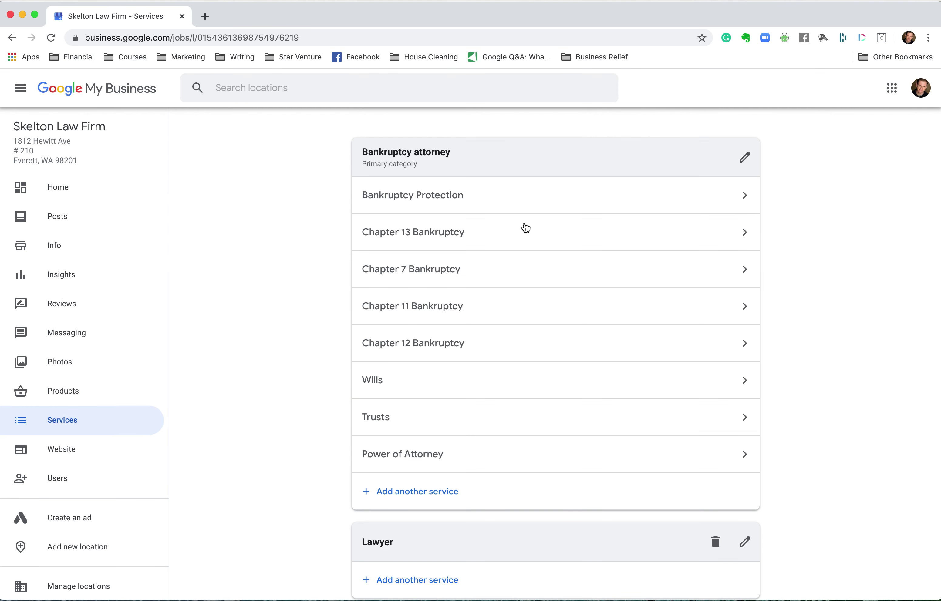
{"action": "scroll", "coordinate": [549, 194], "scroll_direction": "down", "scroll_amount": 10}
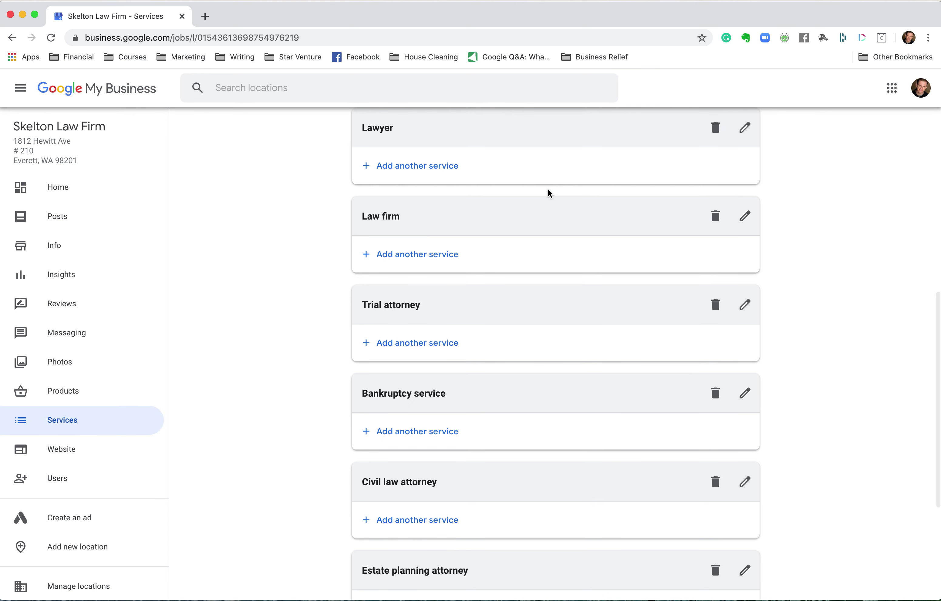
{"action": "scroll", "coordinate": [548, 193], "scroll_direction": "up", "scroll_amount": 2}
{"action": "scroll", "coordinate": [548, 193], "scroll_direction": "up", "scroll_amount": 8}
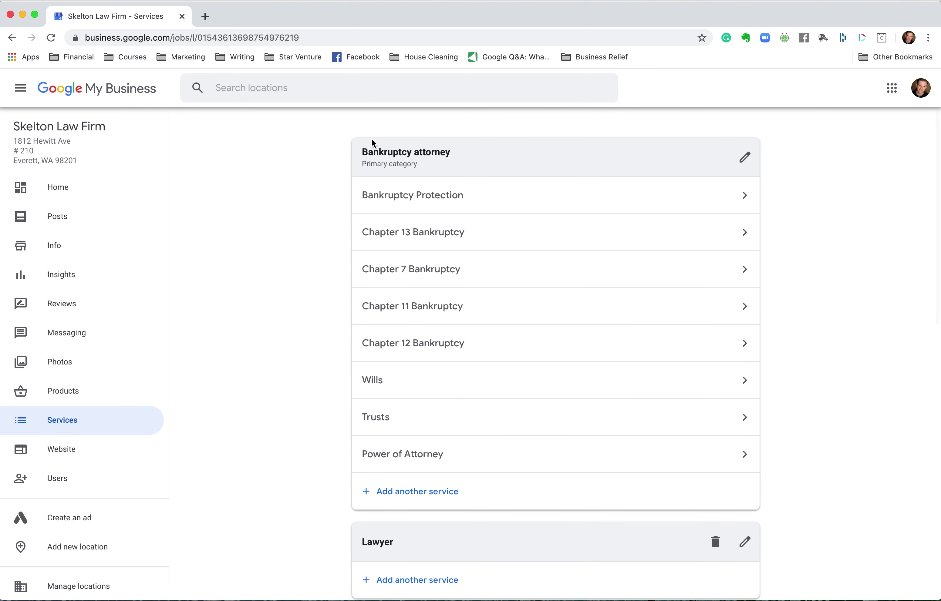
{"action": "scroll", "coordinate": [414, 269], "scroll_direction": "down", "scroll_amount": 2}
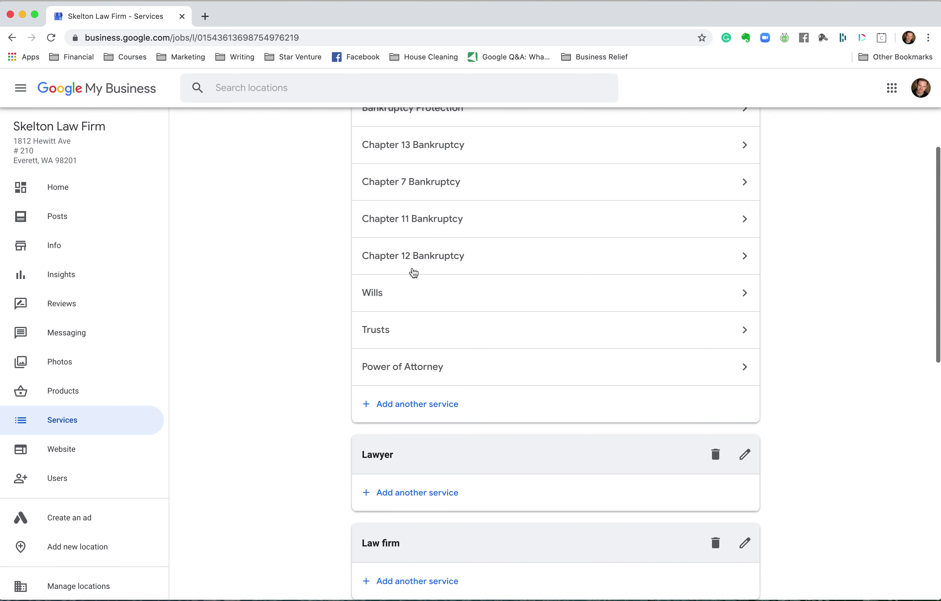
{"action": "scroll", "coordinate": [414, 272], "scroll_direction": "down", "scroll_amount": 5}
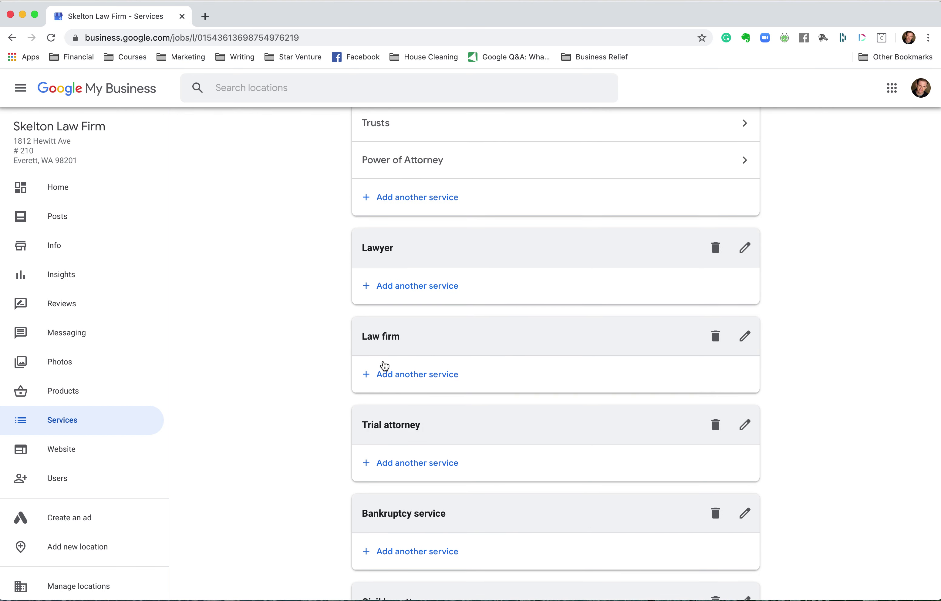
{"action": "scroll", "coordinate": [385, 366], "scroll_direction": "down", "scroll_amount": 8}
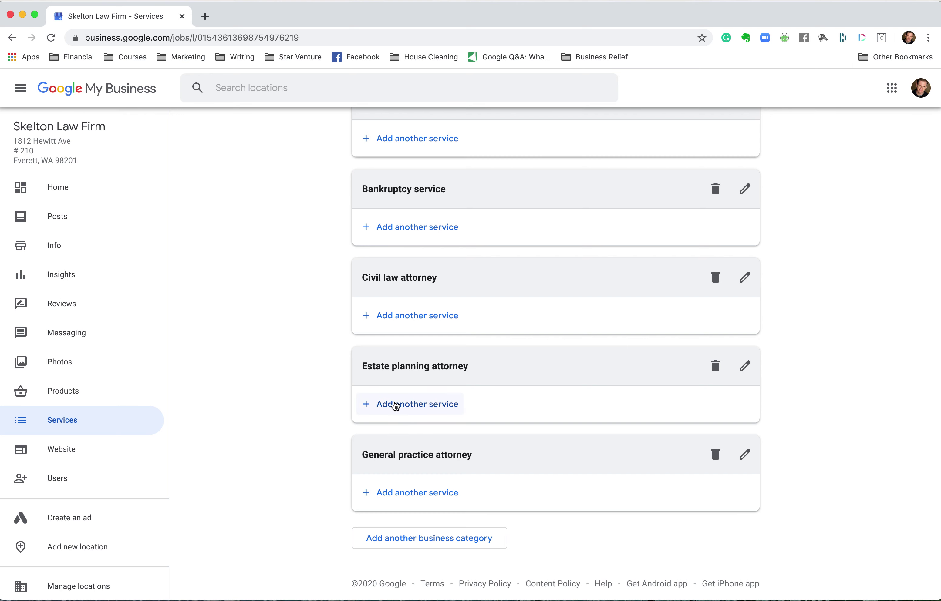
{"action": "scroll", "coordinate": [395, 406], "scroll_direction": "up", "scroll_amount": 15}
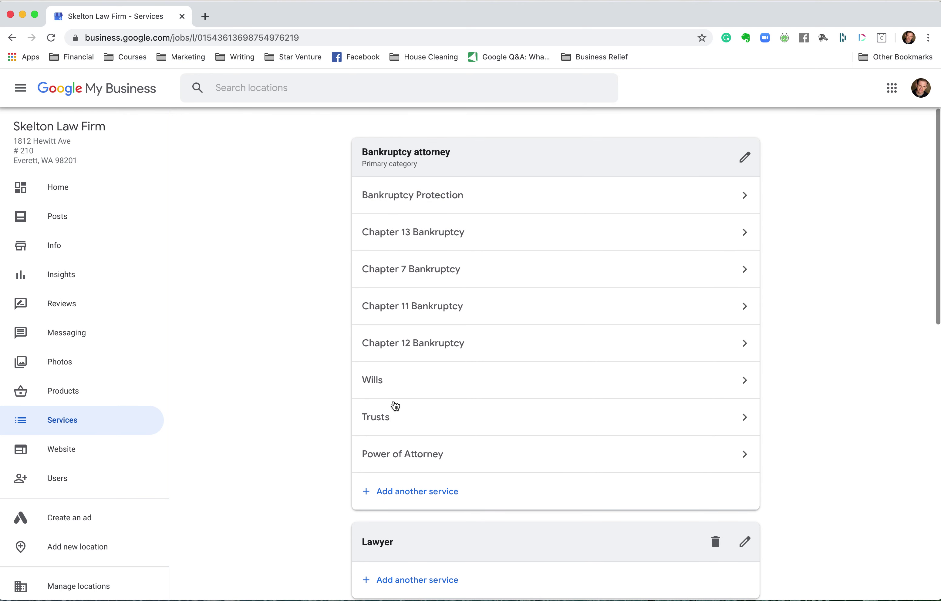
{"action": "scroll", "coordinate": [391, 463], "scroll_direction": "down", "scroll_amount": 15}
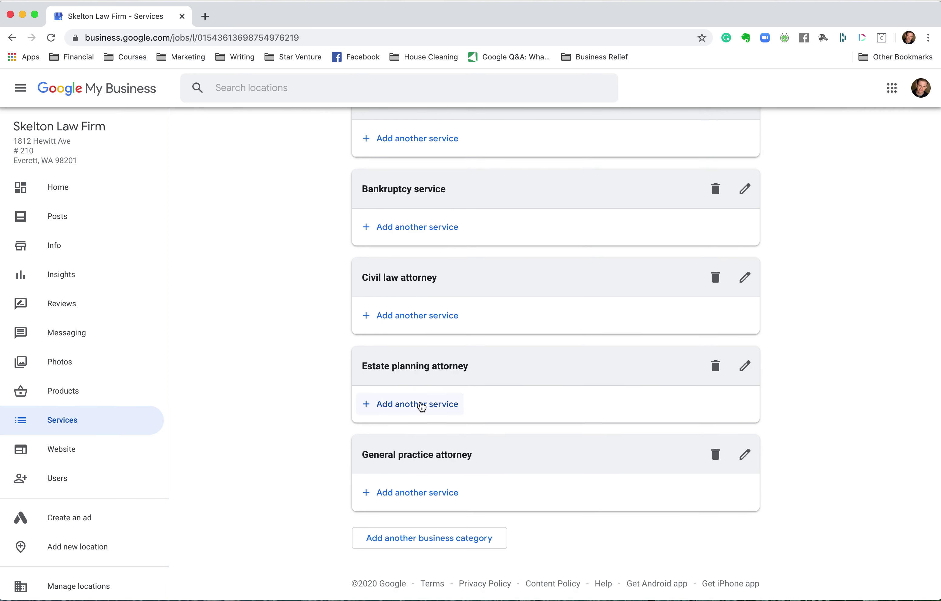
{"action": "left_click", "coordinate": [420, 404]}
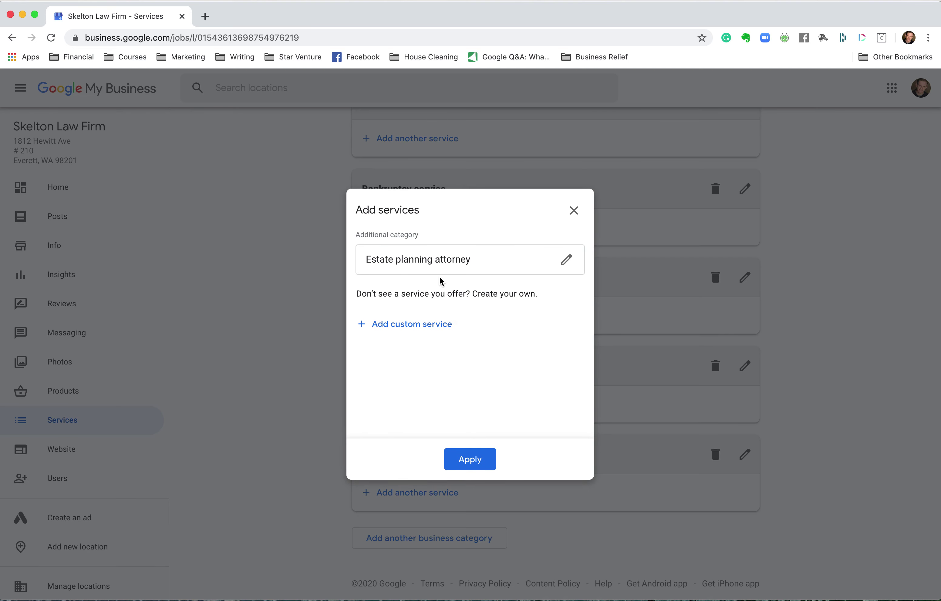
Add custom services 'Wills', 'Trusts' and 'Power of Attorney' to Estate planning attorney and apply
{"action": "left_click", "coordinate": [399, 325]}
{"action": "left_click", "coordinate": [408, 325]}
{"action": "type", "text": "Wills"}
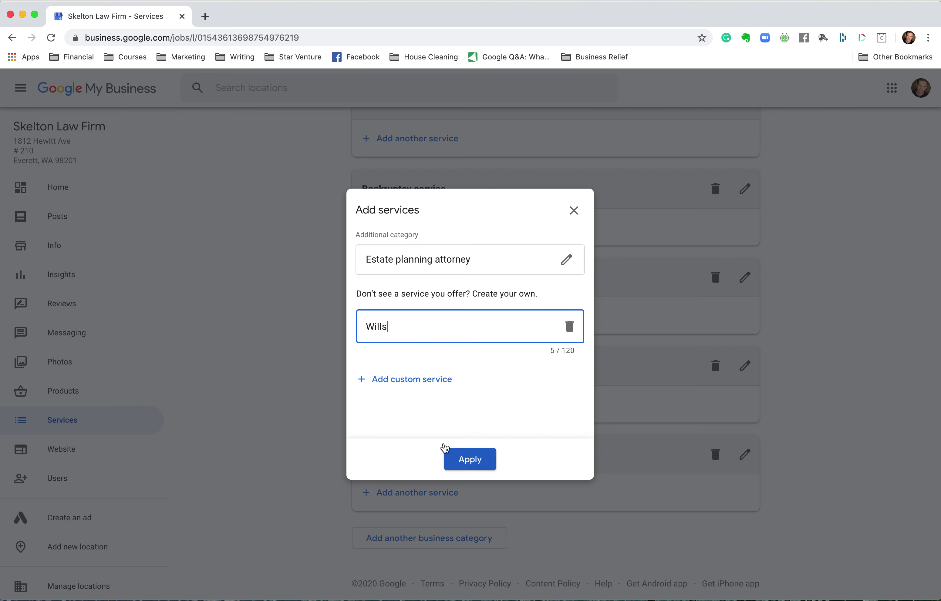
{"action": "left_click", "coordinate": [409, 379]}
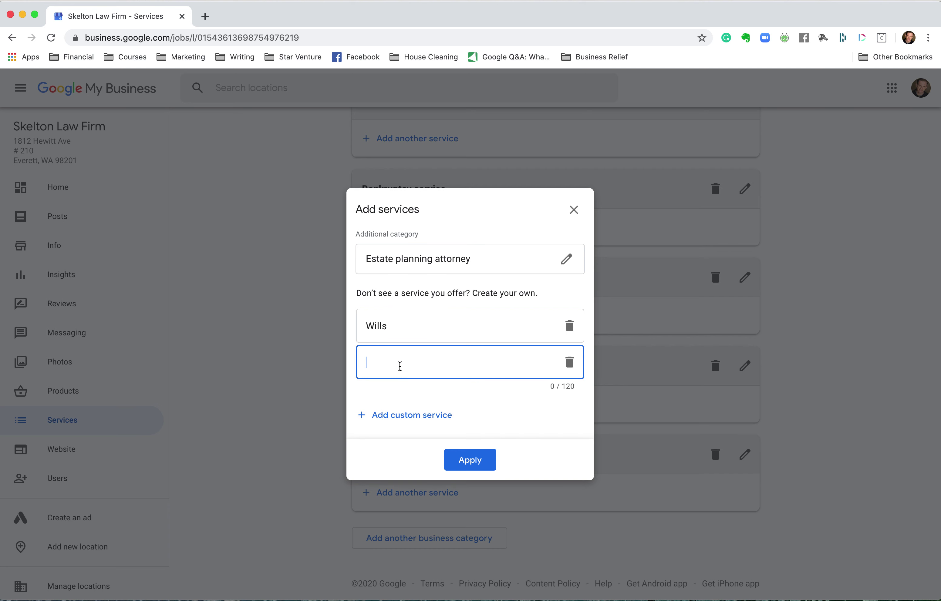
{"action": "left_click", "coordinate": [458, 364]}
{"action": "type", "text": "Trusts"}
{"action": "left_click", "coordinate": [396, 423]}
{"action": "type", "text": "Power "}
{"action": "type", "text": "of Atroj"}
{"action": "key", "text": "BackSpace"}
{"action": "key", "text": "BackSpace"}
{"action": "key", "text": "BackSpace"}
{"action": "type", "text": "torney"}
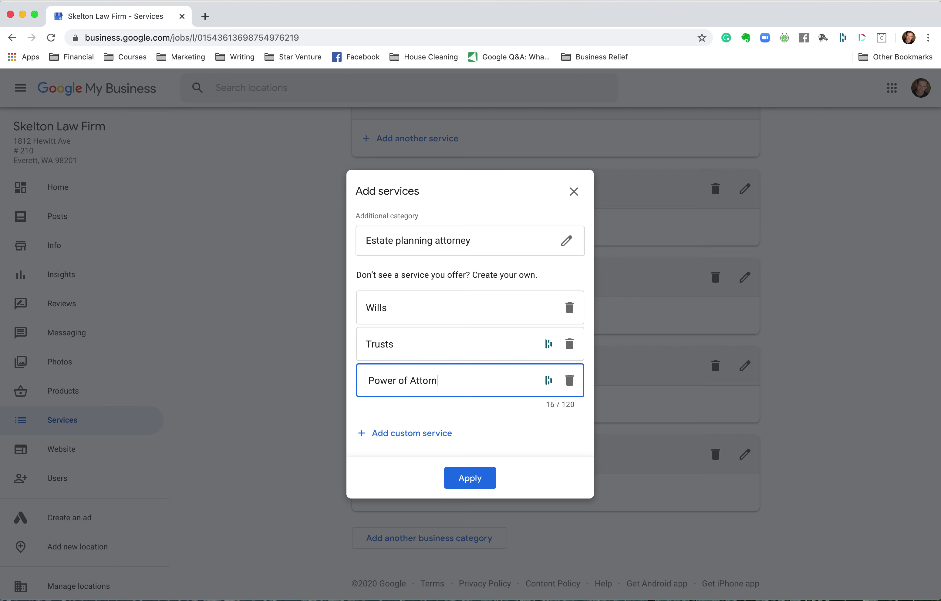
{"action": "left_click", "coordinate": [461, 478]}
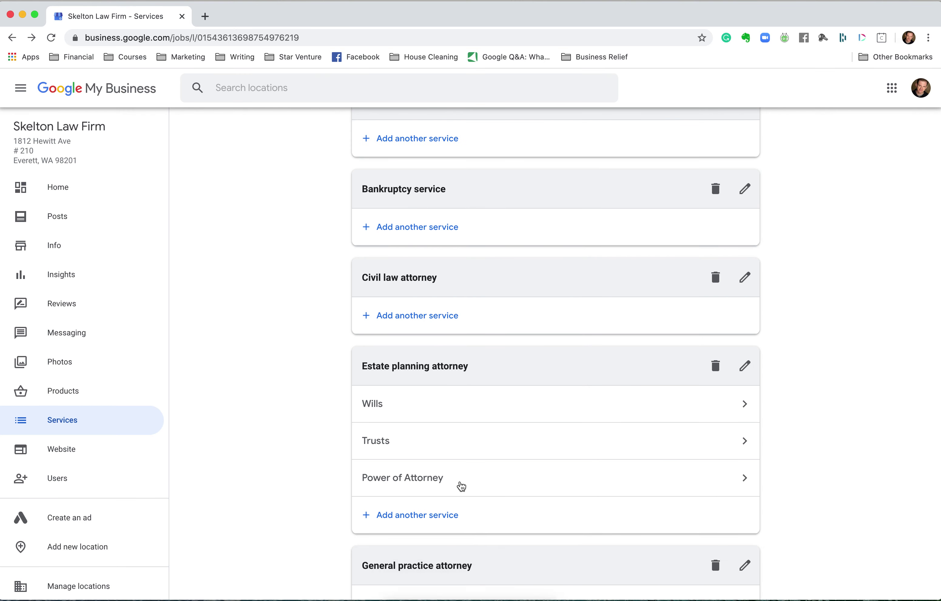
Delete the Wills service from the Bankruptcy attorney category
{"action": "scroll", "coordinate": [461, 487], "scroll_direction": "up", "scroll_amount": 3}
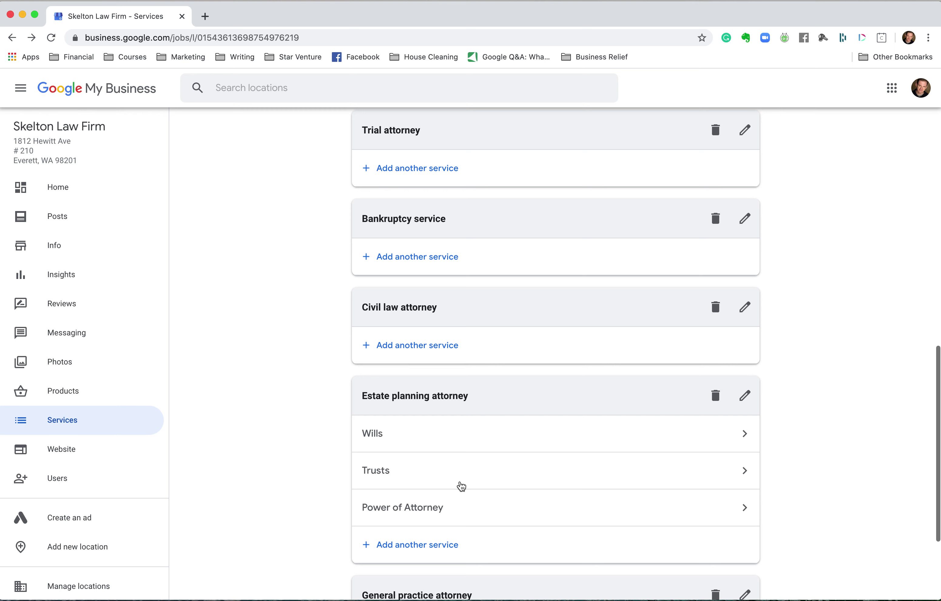
{"action": "scroll", "coordinate": [461, 487], "scroll_direction": "up", "scroll_amount": 10}
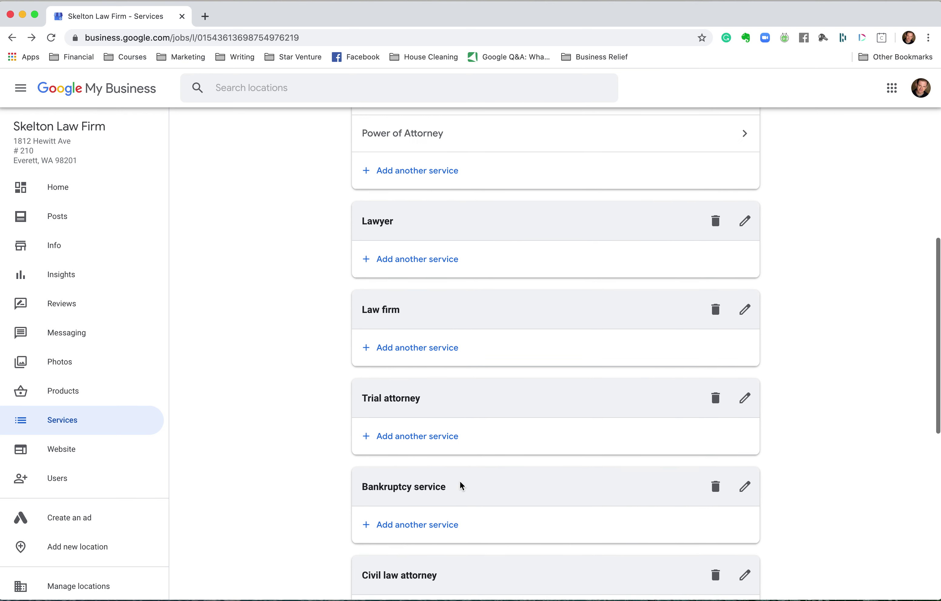
{"action": "scroll", "coordinate": [473, 388], "scroll_direction": "up", "scroll_amount": 2}
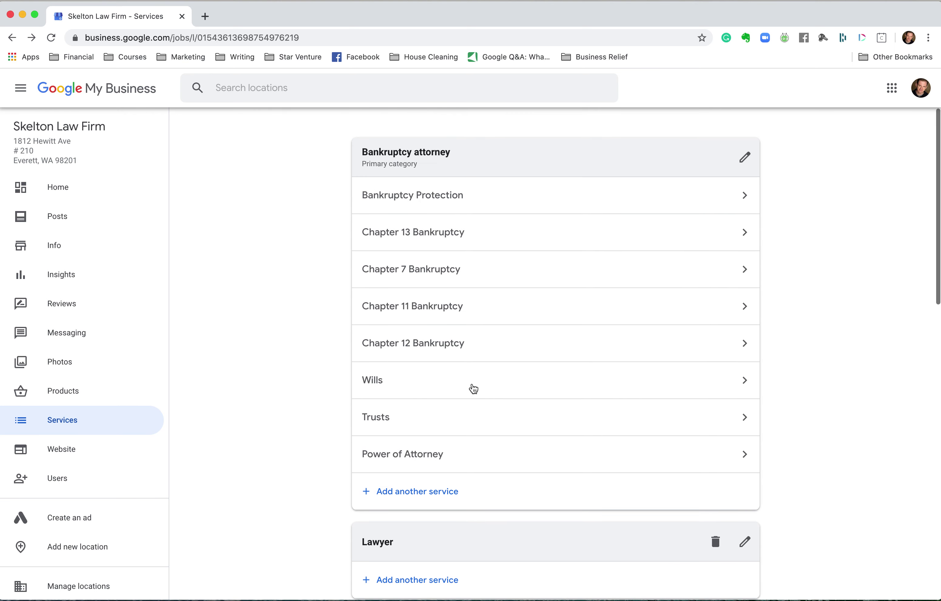
{"action": "left_click", "coordinate": [423, 380]}
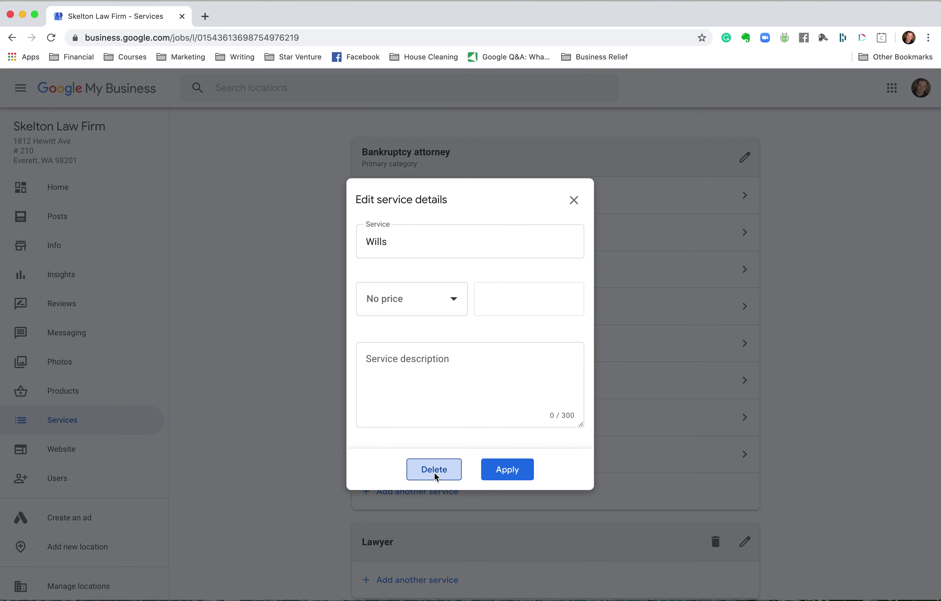
{"action": "left_click", "coordinate": [435, 475]}
{"action": "left_click", "coordinate": [555, 384]}
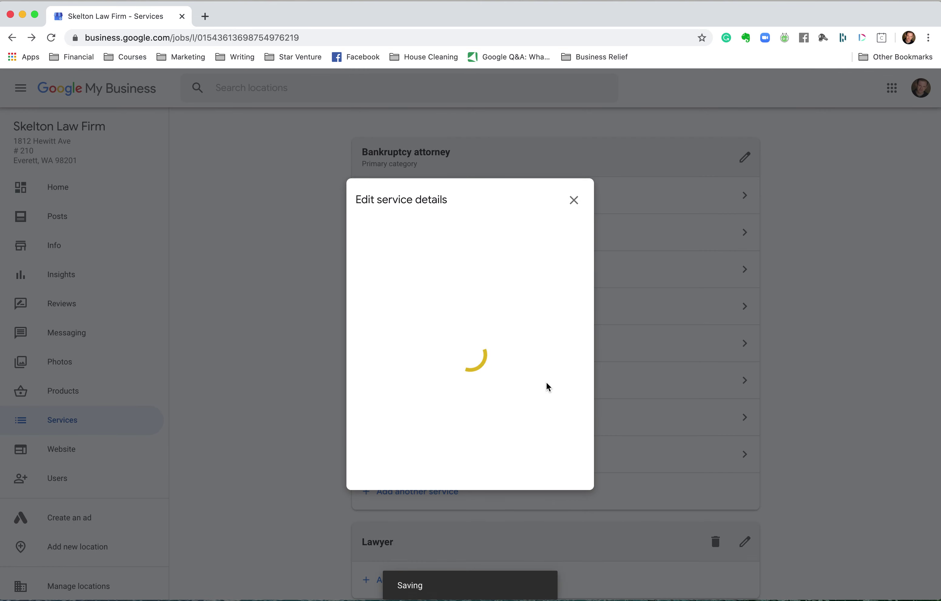
{"action": "left_click", "coordinate": [575, 202]}
Delete the Trusts and Power of Attorney services from Bankruptcy attorney as well
{"action": "left_click", "coordinate": [438, 388]}
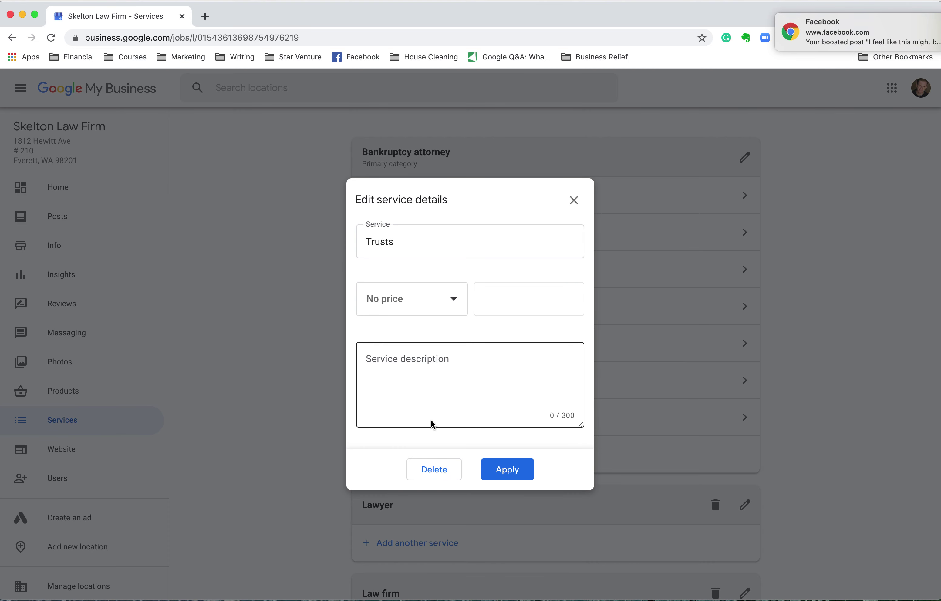
{"action": "left_click", "coordinate": [428, 469]}
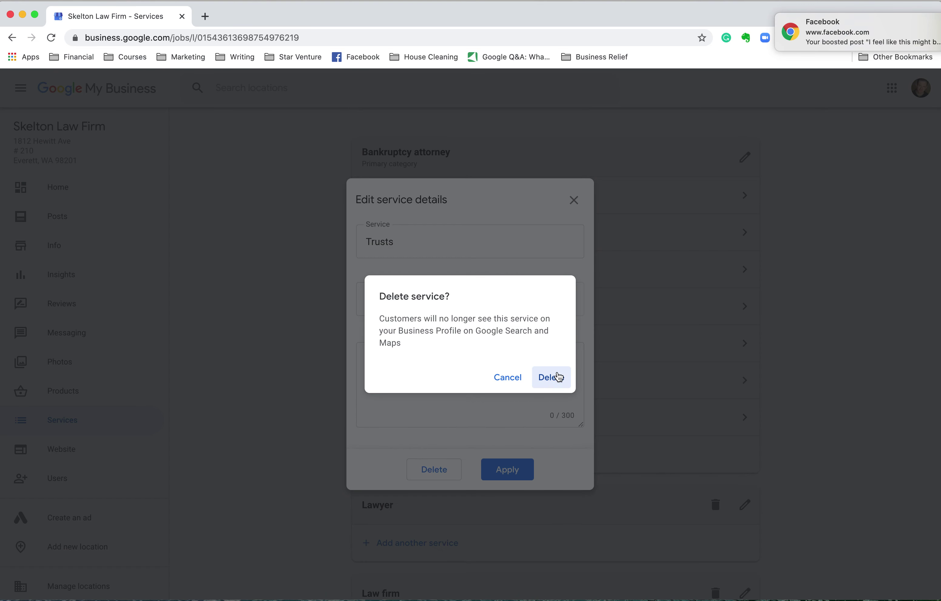
{"action": "left_click", "coordinate": [556, 376]}
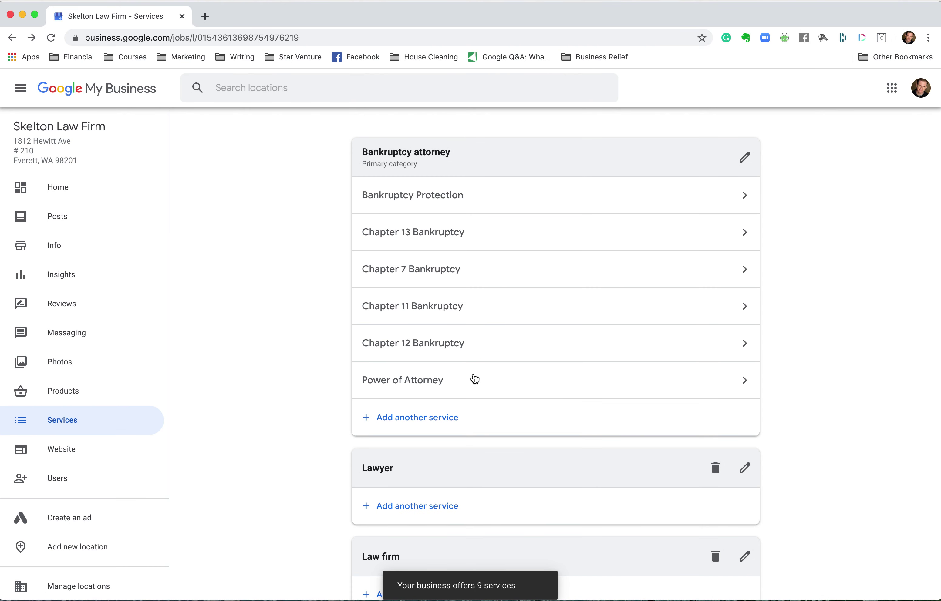
{"action": "left_click", "coordinate": [470, 379]}
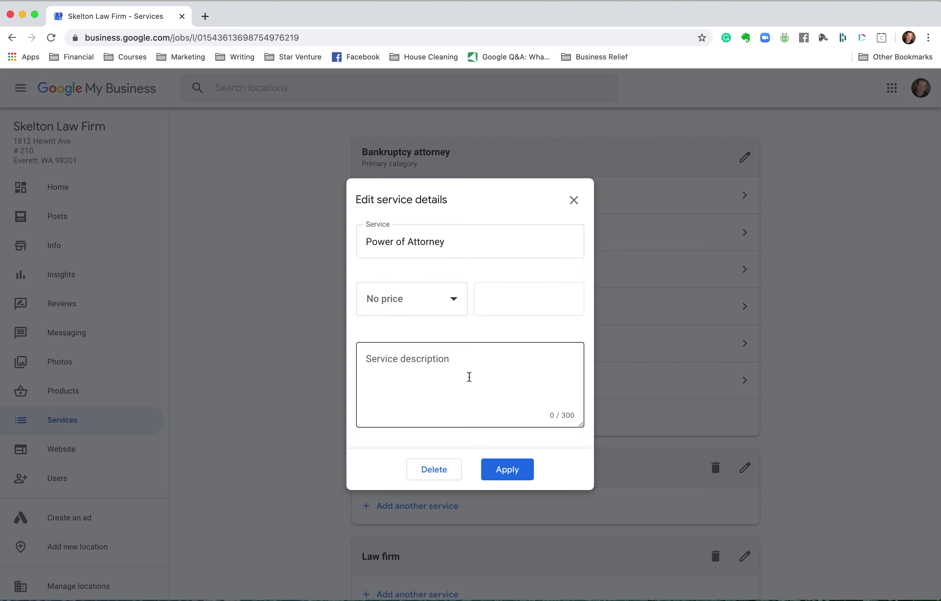
{"action": "left_click", "coordinate": [422, 476]}
{"action": "left_click", "coordinate": [566, 373]}
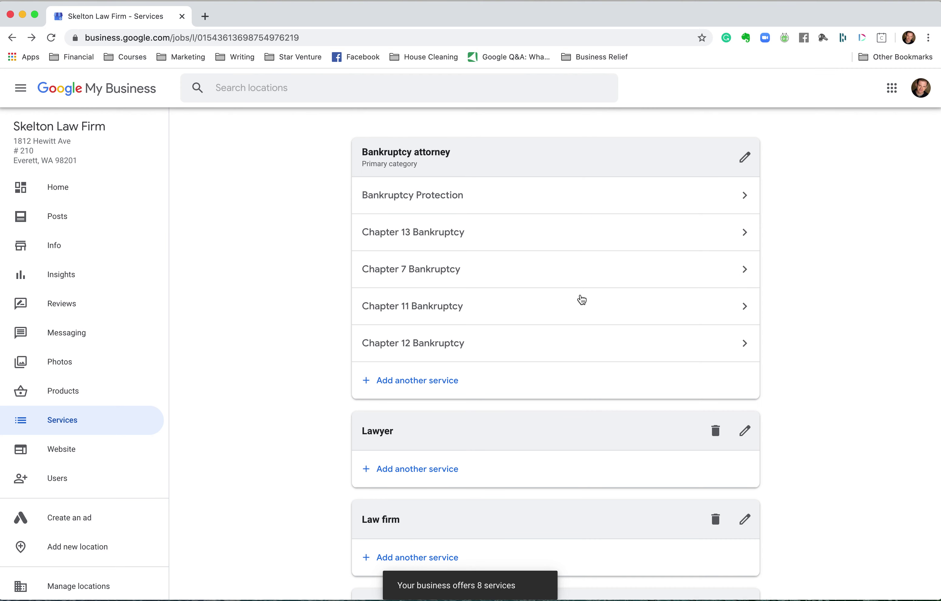
Add 'Bankruptcy Protection' as a custom service under the Bankruptcy service category
{"action": "scroll", "coordinate": [582, 300], "scroll_direction": "down", "scroll_amount": 5}
{"action": "scroll", "coordinate": [581, 299], "scroll_direction": "down", "scroll_amount": 5}
{"action": "scroll", "coordinate": [581, 296], "scroll_direction": "down", "scroll_amount": 2}
{"action": "scroll", "coordinate": [431, 299], "scroll_direction": "up", "scroll_amount": 12}
{"action": "scroll", "coordinate": [430, 305], "scroll_direction": "down", "scroll_amount": 6}
{"action": "scroll", "coordinate": [430, 307], "scroll_direction": "down", "scroll_amount": 5}
{"action": "left_click", "coordinate": [409, 308]}
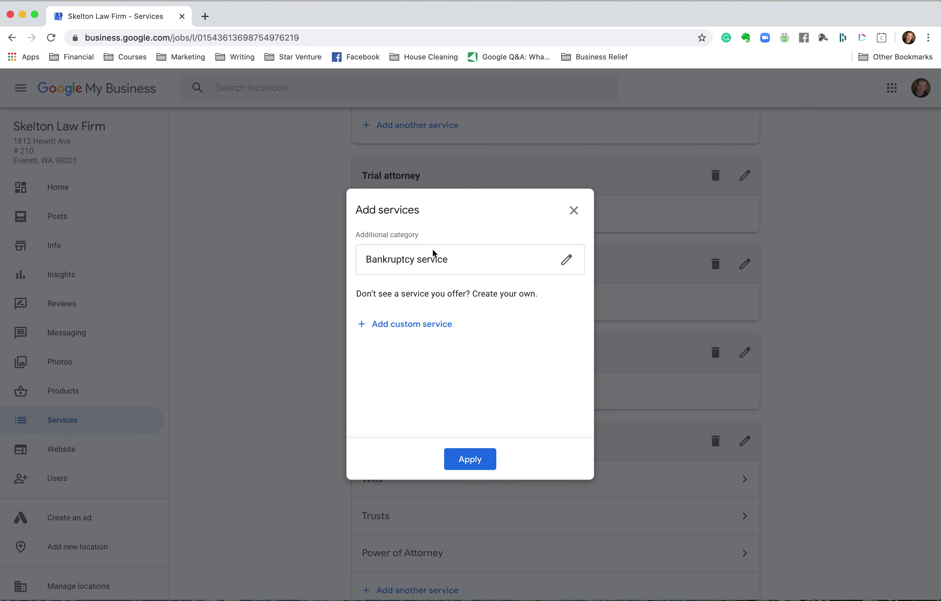
{"action": "left_click", "coordinate": [446, 258]}
{"action": "left_click", "coordinate": [420, 325]}
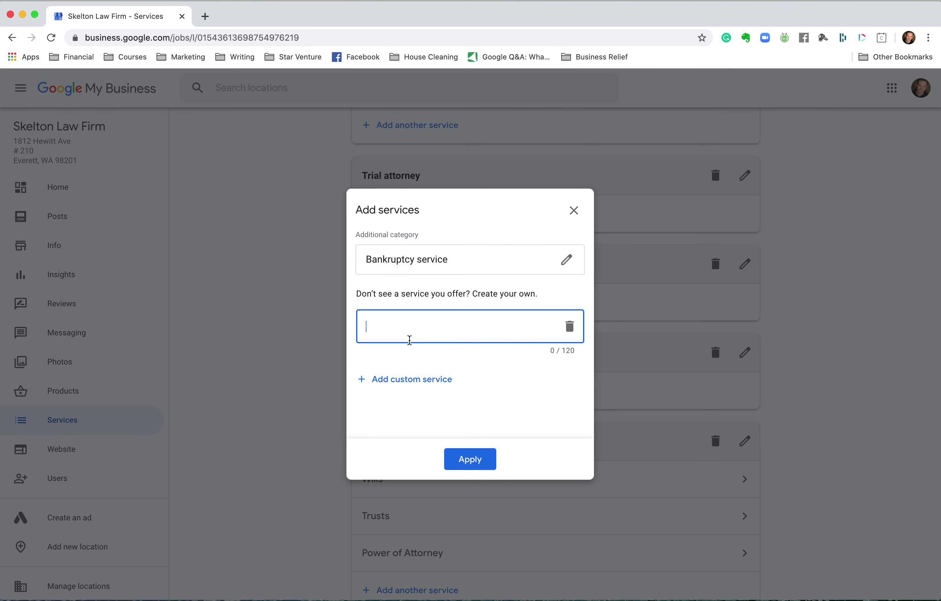
{"action": "type", "text": "Bankruptcy Protection"}
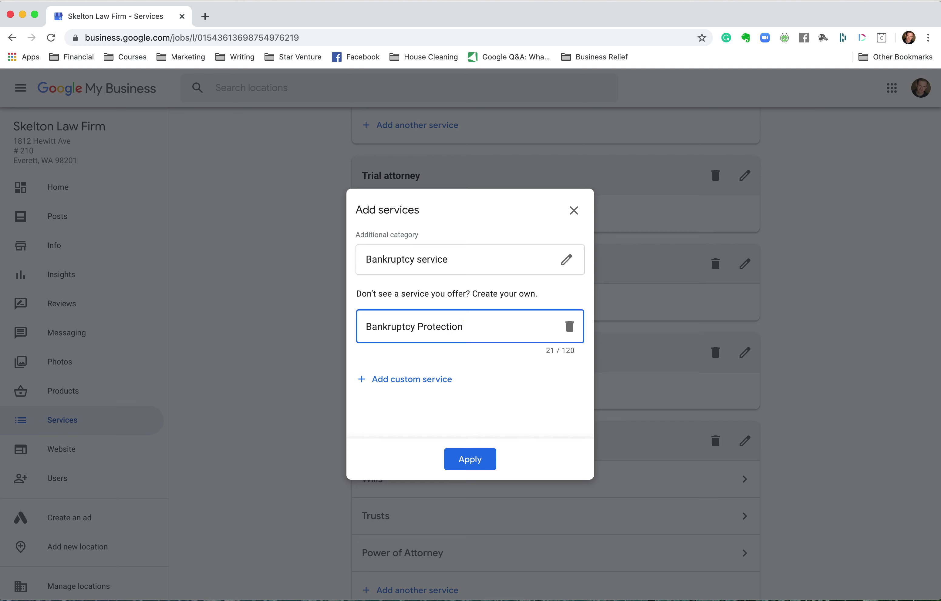
{"action": "left_click", "coordinate": [464, 460]}
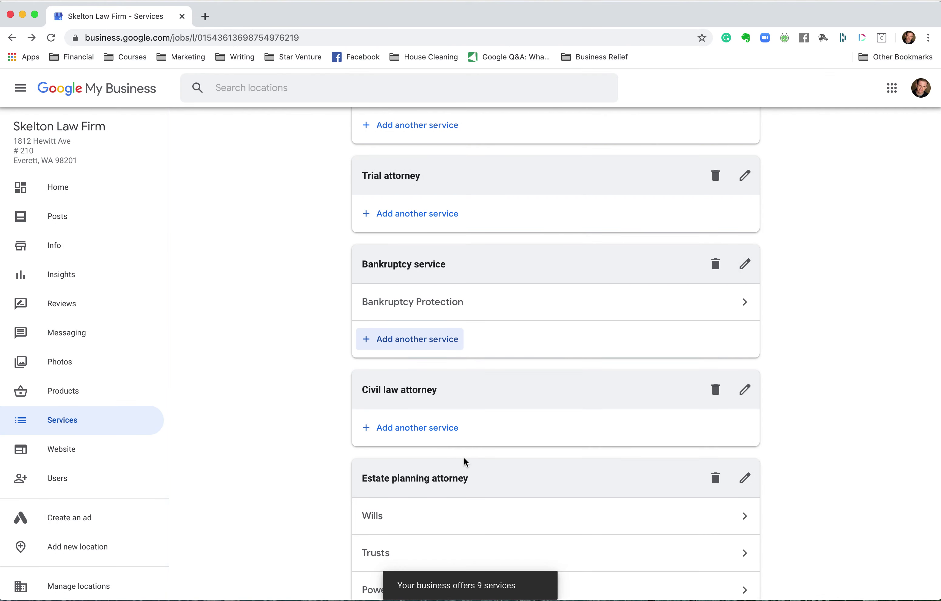
Review the updated services list and reload the services page
{"action": "scroll", "coordinate": [464, 458], "scroll_direction": "down", "scroll_amount": 6}
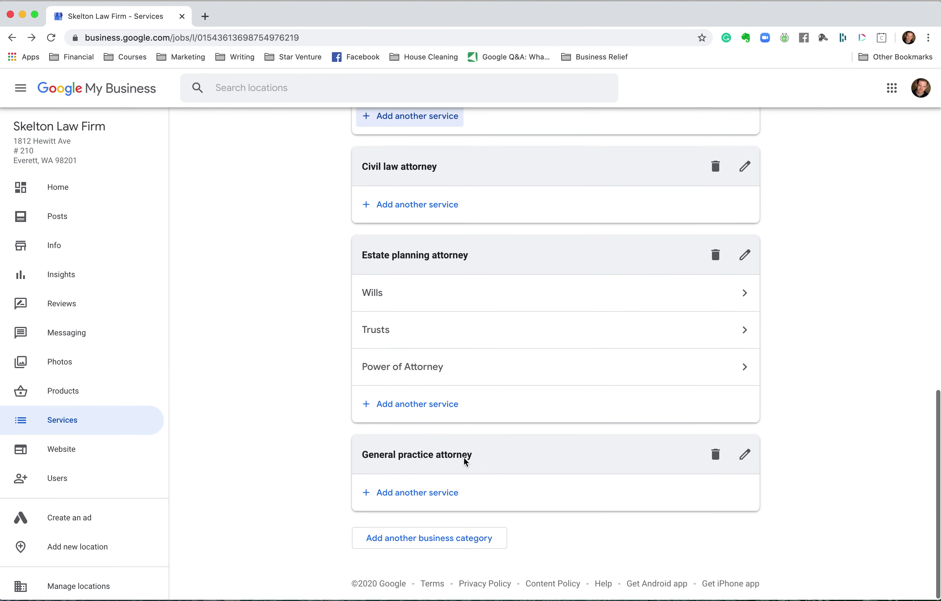
{"action": "scroll", "coordinate": [464, 458], "scroll_direction": "up", "scroll_amount": 15}
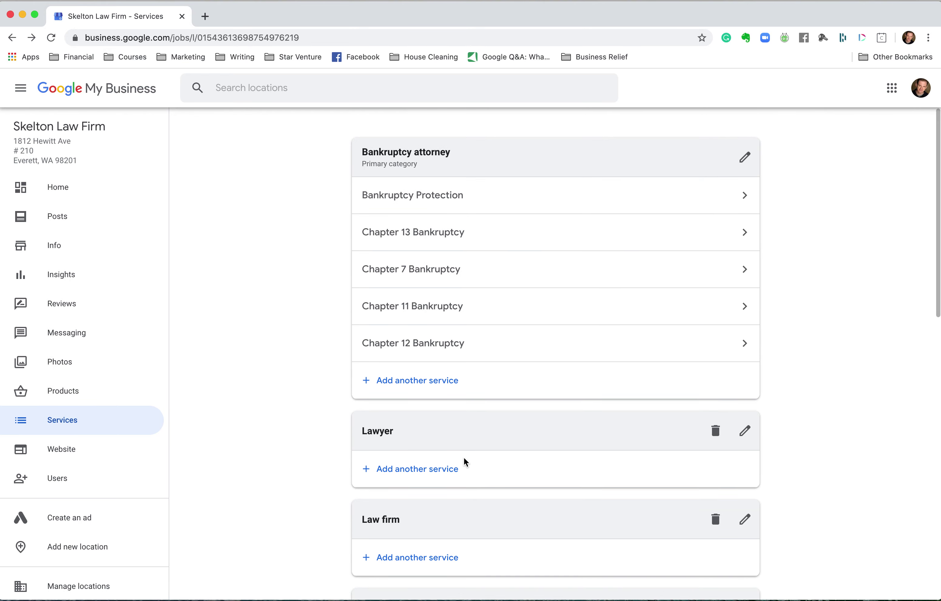
{"action": "left_click", "coordinate": [68, 424]}
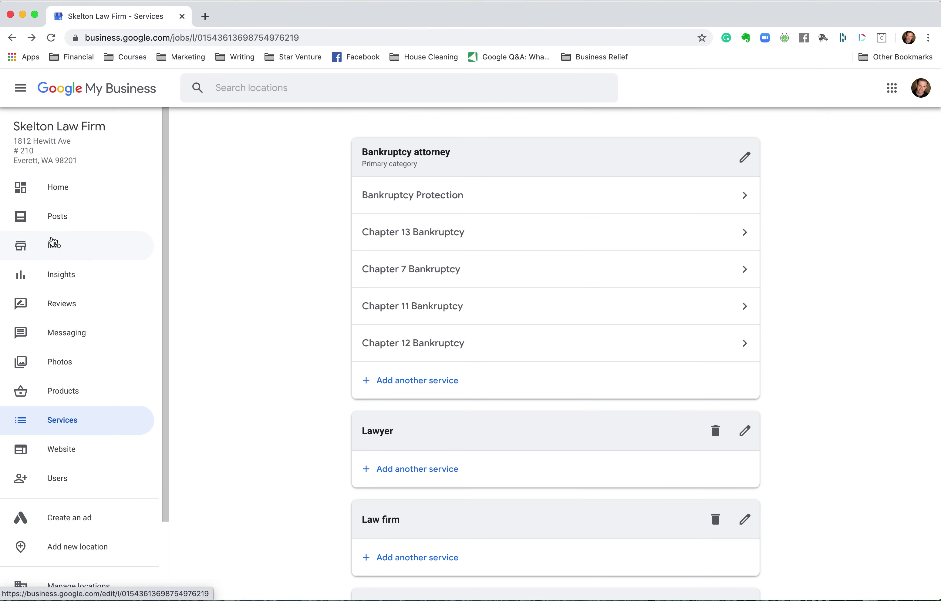
Open Info and review hours, phone, website and description, glancing at the SEO checklist notes
{"action": "left_click", "coordinate": [53, 240]}
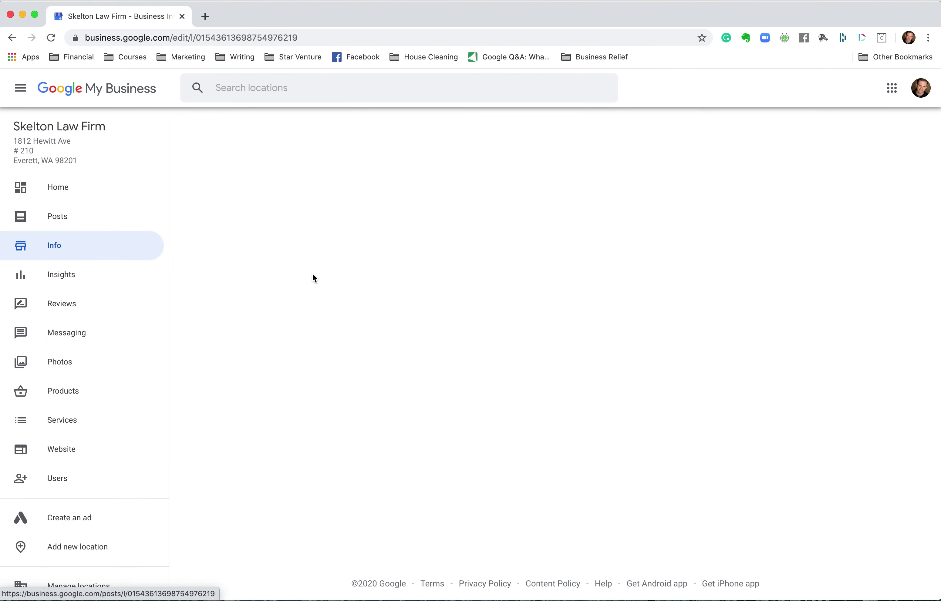
{"action": "scroll", "coordinate": [315, 278], "scroll_direction": "down", "scroll_amount": 6}
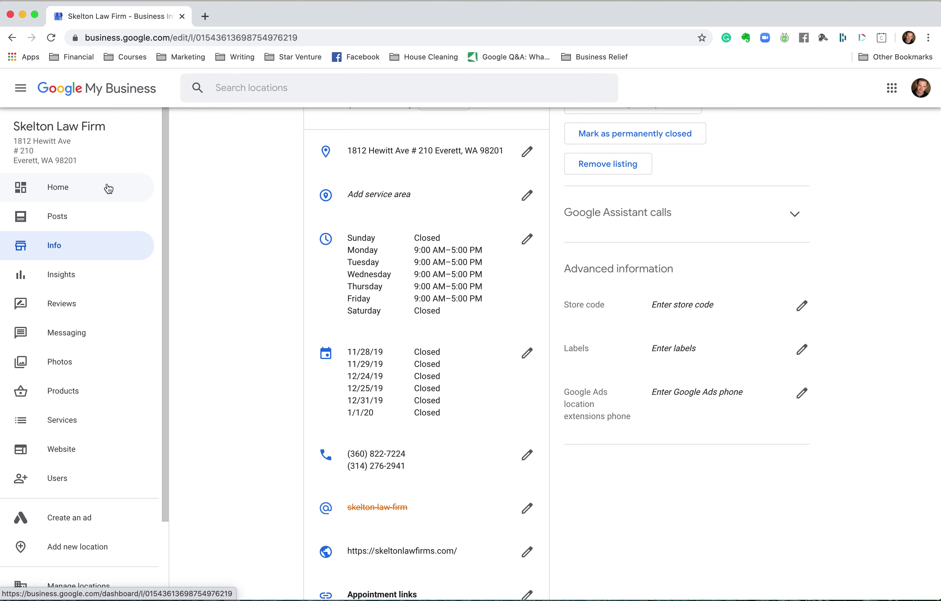
{"action": "key", "text": "super+Tab"}
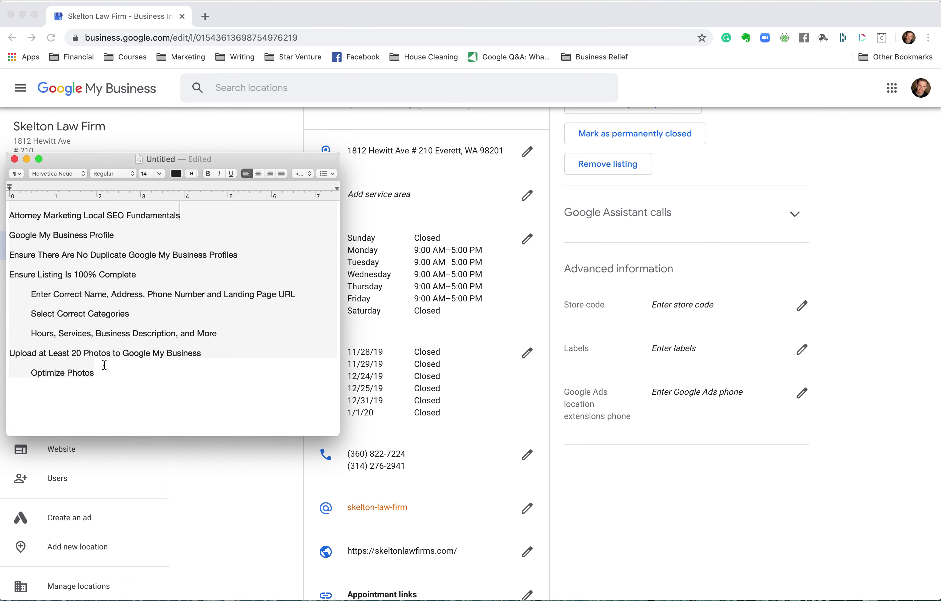
{"action": "key", "text": "super+Tab"}
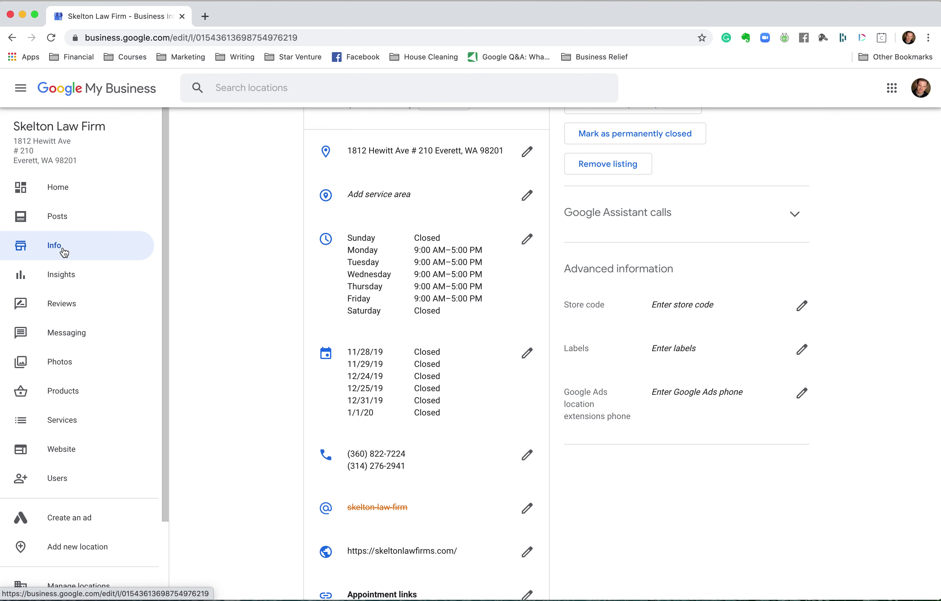
{"action": "scroll", "coordinate": [565, 382], "scroll_direction": "down", "scroll_amount": 10}
{"action": "scroll", "coordinate": [565, 382], "scroll_direction": "down", "scroll_amount": 5}
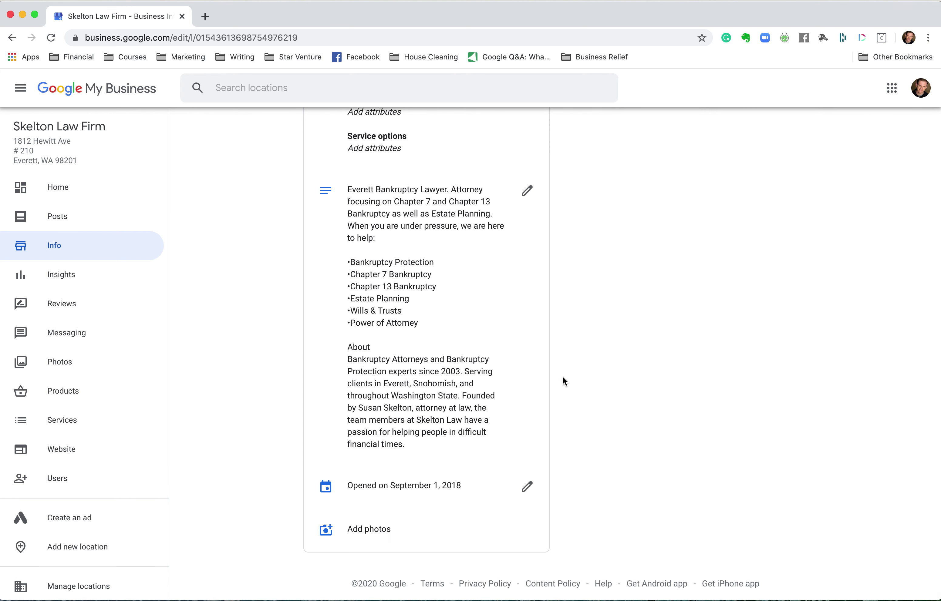
{"action": "scroll", "coordinate": [439, 339], "scroll_direction": "up", "scroll_amount": 6}
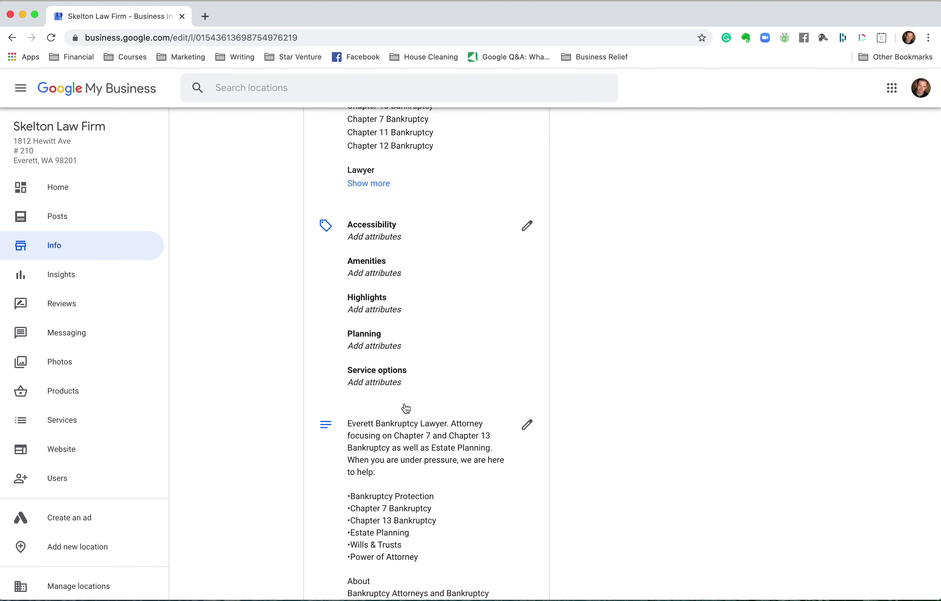
{"action": "scroll", "coordinate": [405, 407], "scroll_direction": "down", "scroll_amount": 5}
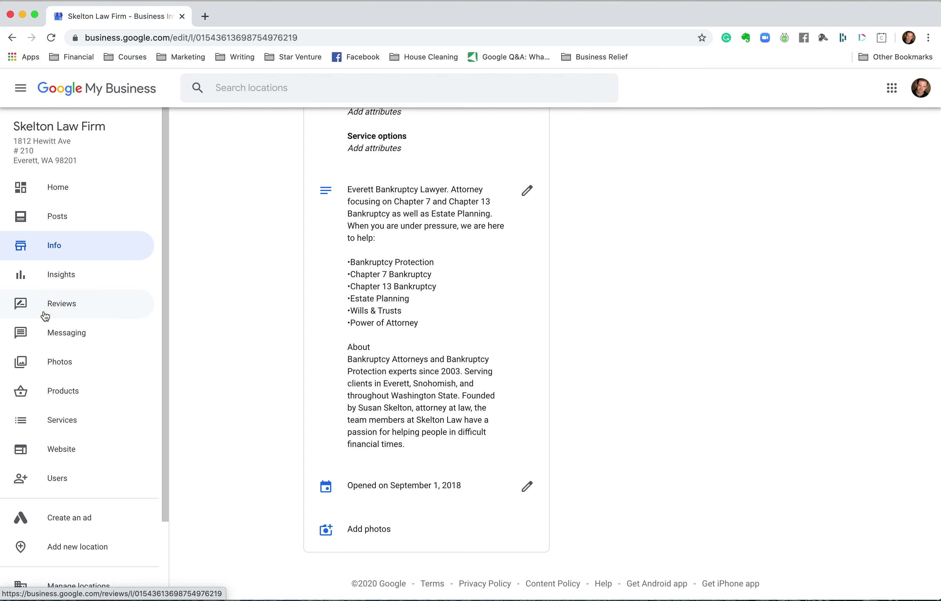
Open the firm's Photos page and scroll through the photo grid
{"action": "left_click", "coordinate": [61, 362]}
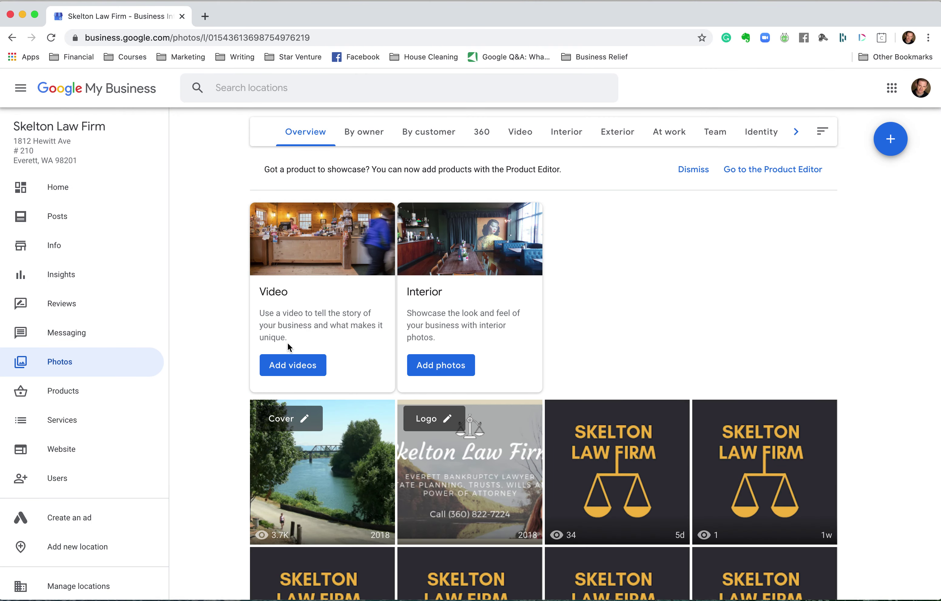
{"action": "scroll", "coordinate": [638, 300], "scroll_direction": "down", "scroll_amount": 10}
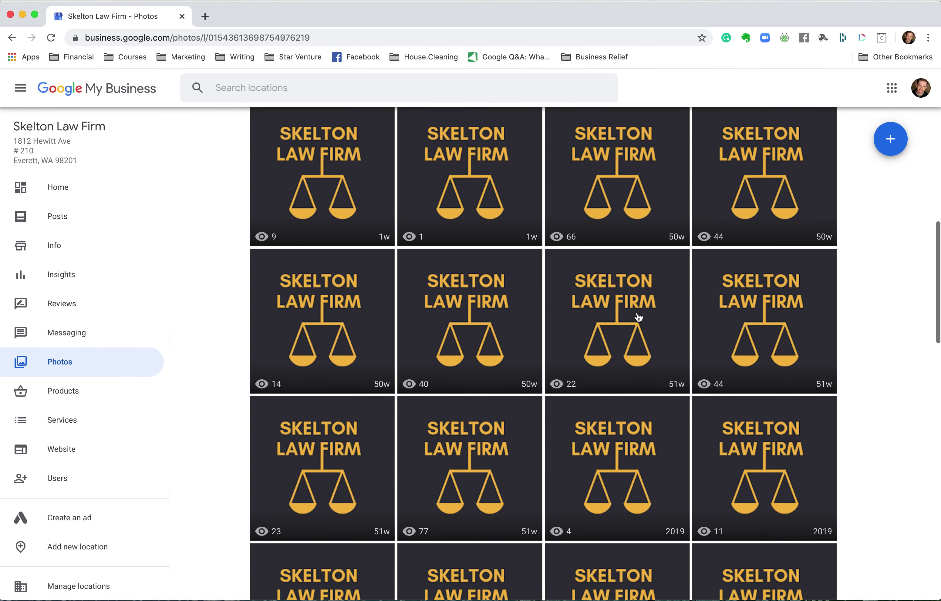
{"action": "scroll", "coordinate": [639, 318], "scroll_direction": "down", "scroll_amount": 15}
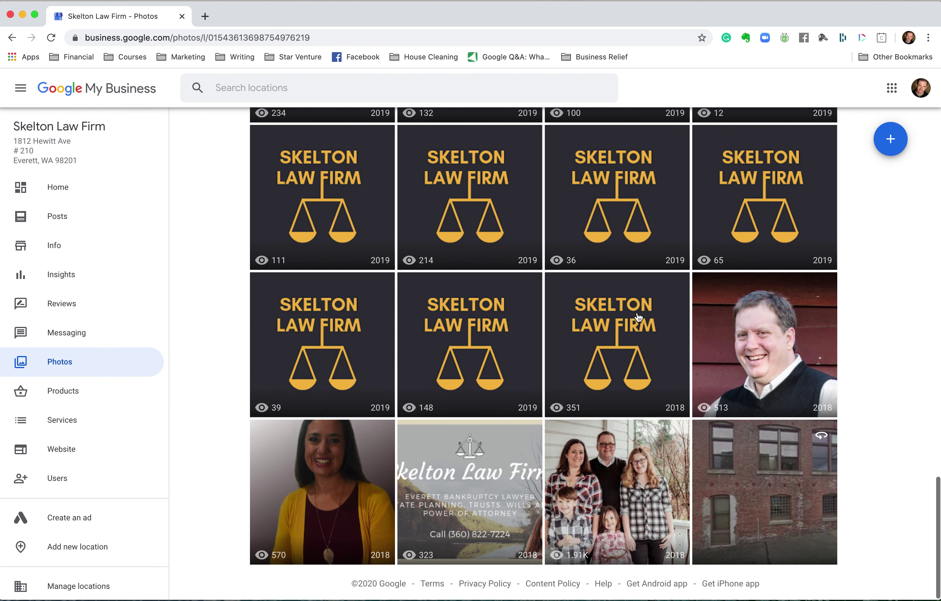
{"action": "scroll", "coordinate": [639, 317], "scroll_direction": "up", "scroll_amount": 20}
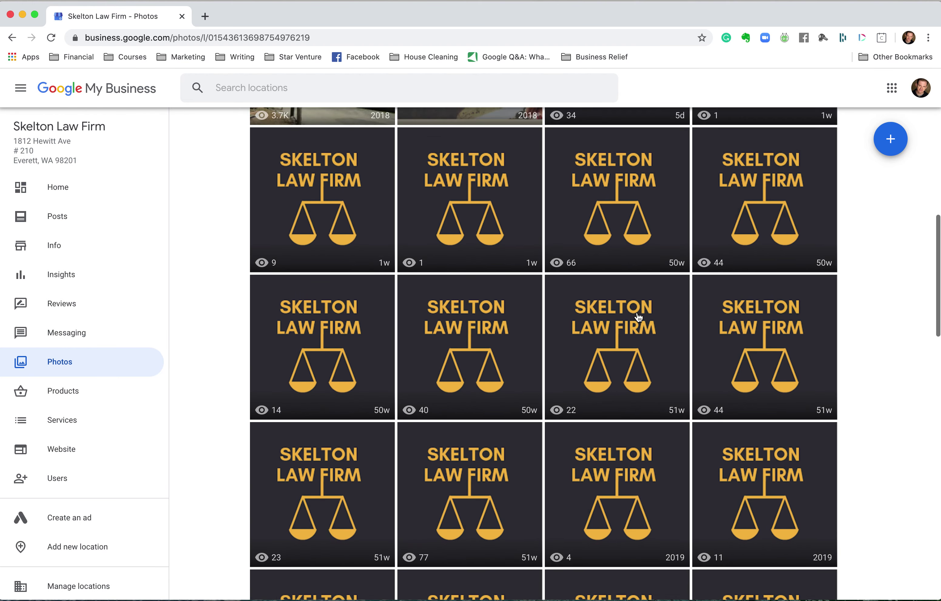
{"action": "scroll", "coordinate": [637, 317], "scroll_direction": "up", "scroll_amount": 4}
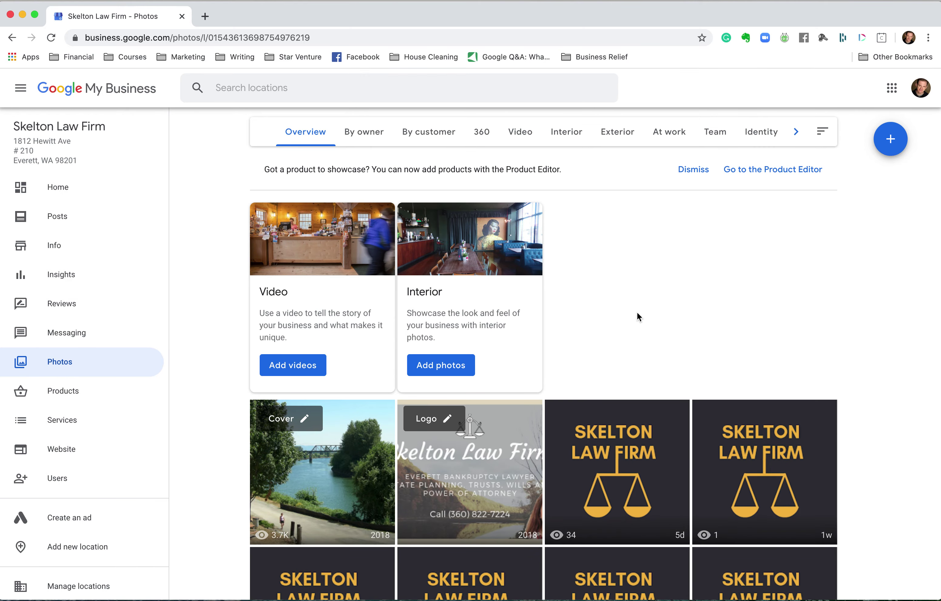
Check the By owner, By customer, Video, Interior, Exterior, At work, Team and Identity photo tabs
{"action": "left_click", "coordinate": [368, 134]}
{"action": "left_click", "coordinate": [431, 133]}
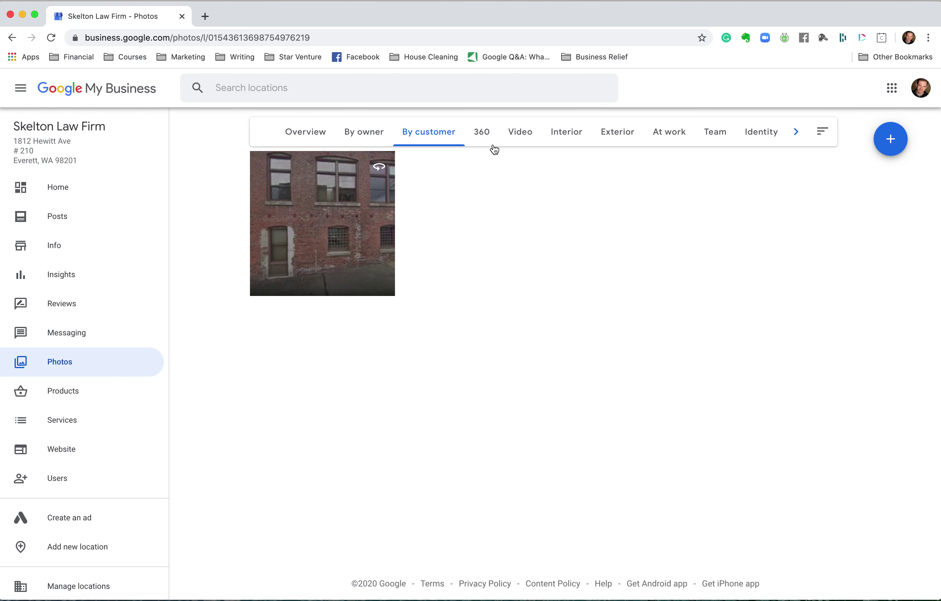
{"action": "left_click", "coordinate": [510, 133]}
{"action": "left_click", "coordinate": [566, 138]}
{"action": "left_click", "coordinate": [609, 136]}
{"action": "left_click", "coordinate": [665, 137]}
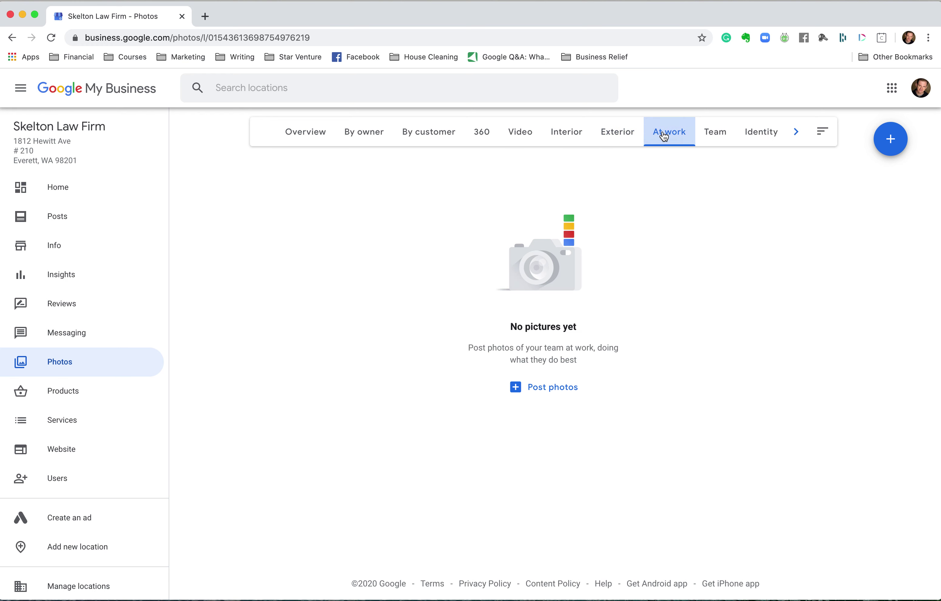
{"action": "left_click", "coordinate": [737, 138]}
{"action": "left_click", "coordinate": [710, 135]}
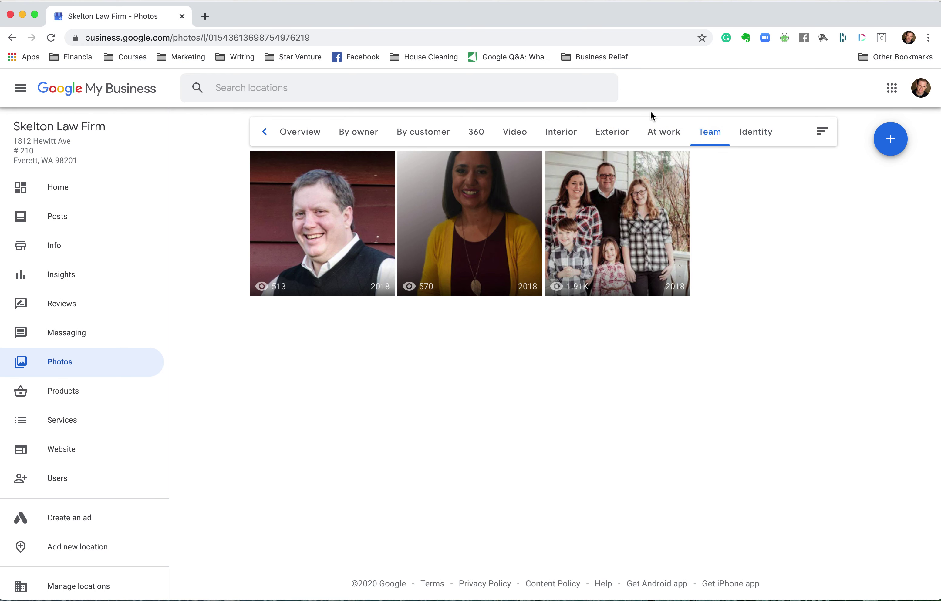
{"action": "left_click", "coordinate": [750, 134]}
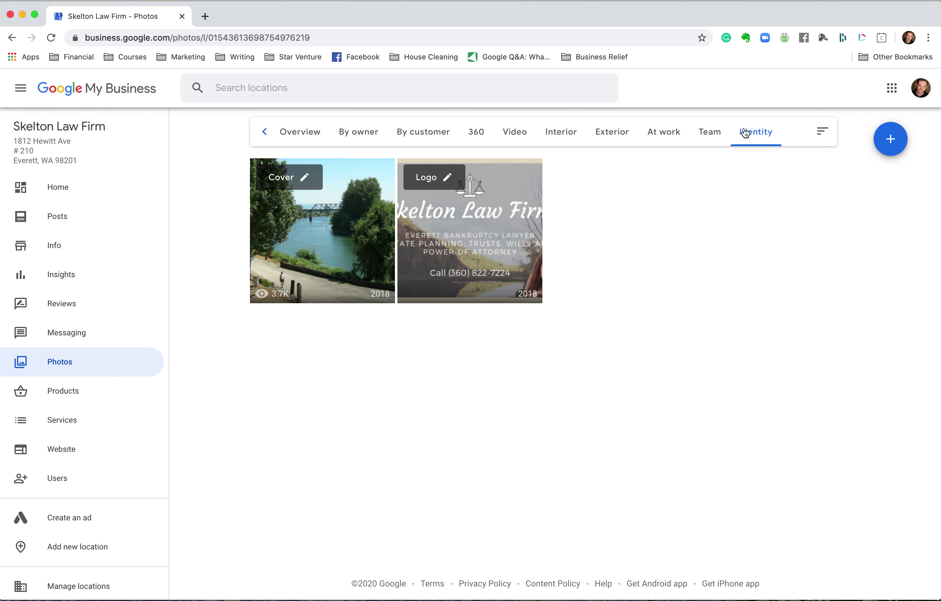
{"action": "left_click", "coordinate": [451, 177]}
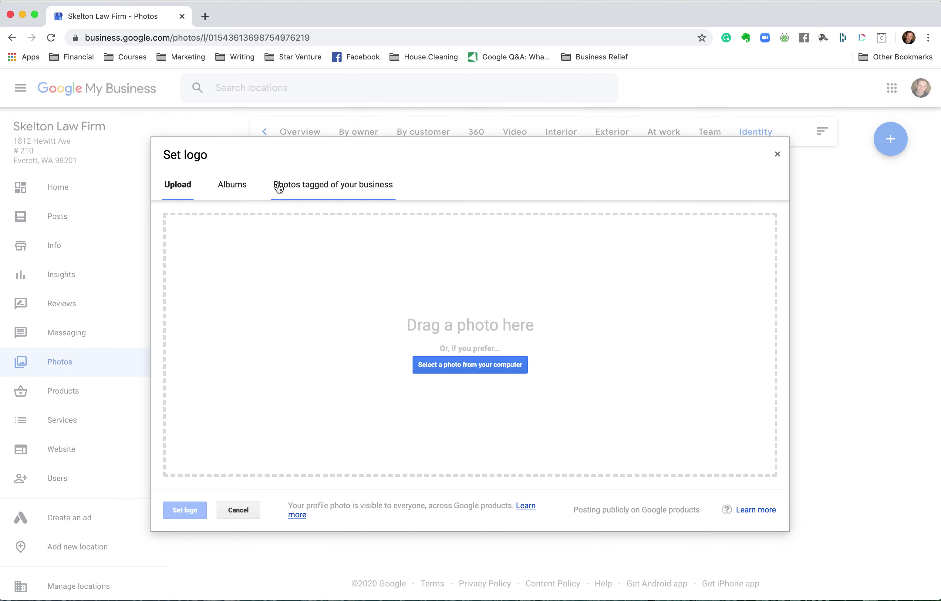
{"action": "left_click", "coordinate": [232, 185]}
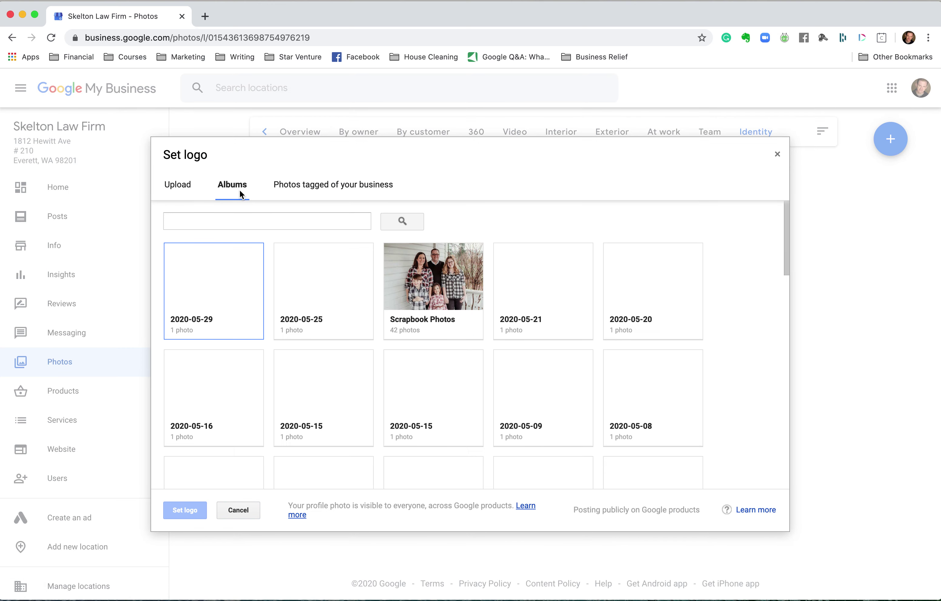
{"action": "scroll", "coordinate": [301, 341], "scroll_direction": "down", "scroll_amount": 9}
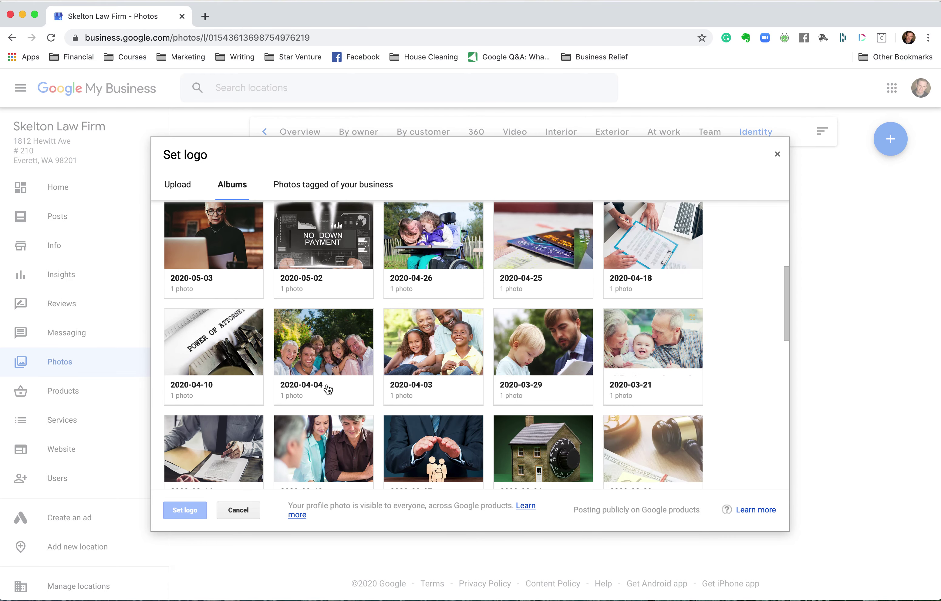
{"action": "scroll", "coordinate": [329, 390], "scroll_direction": "down", "scroll_amount": 15}
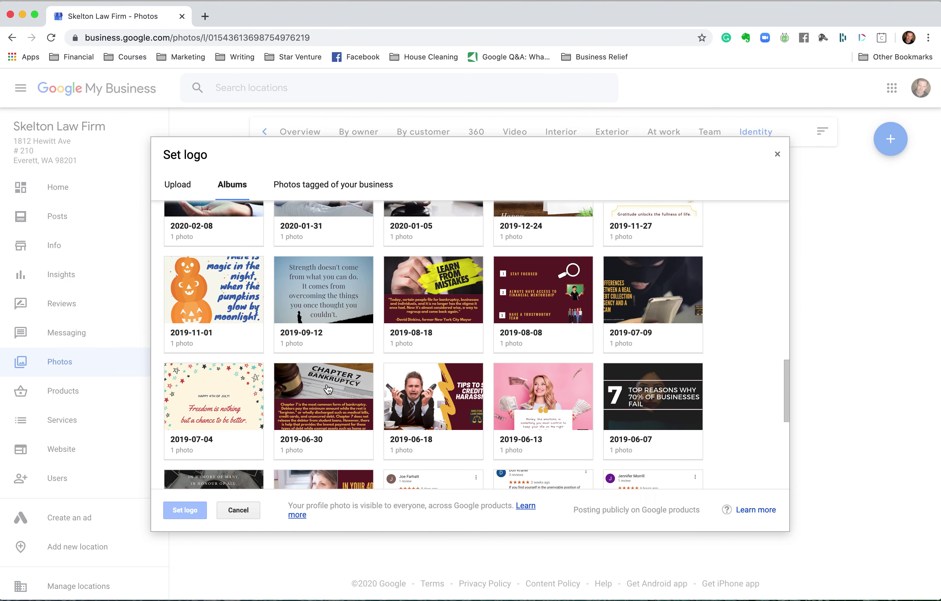
{"action": "scroll", "coordinate": [326, 384], "scroll_direction": "down", "scroll_amount": 3}
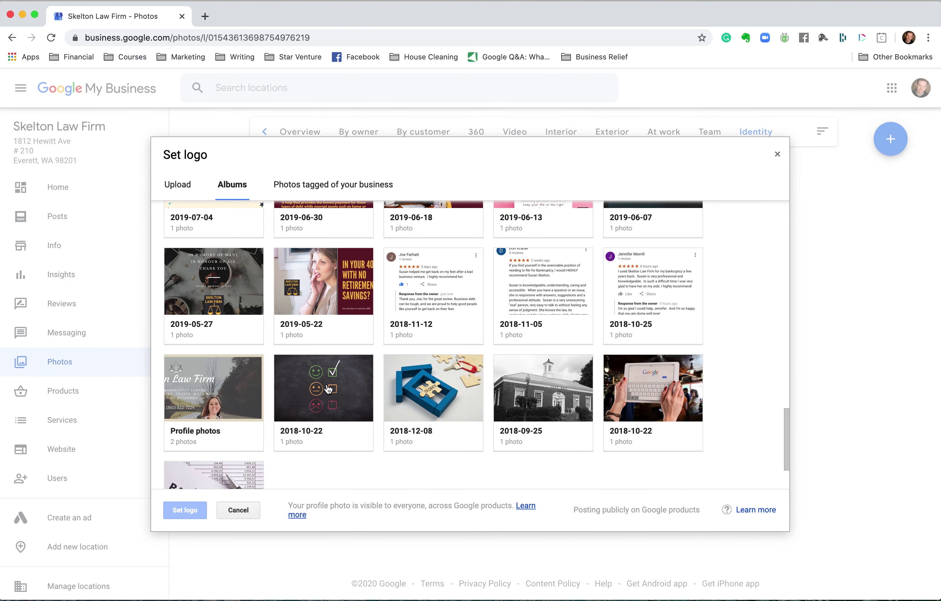
{"action": "left_click", "coordinate": [236, 511]}
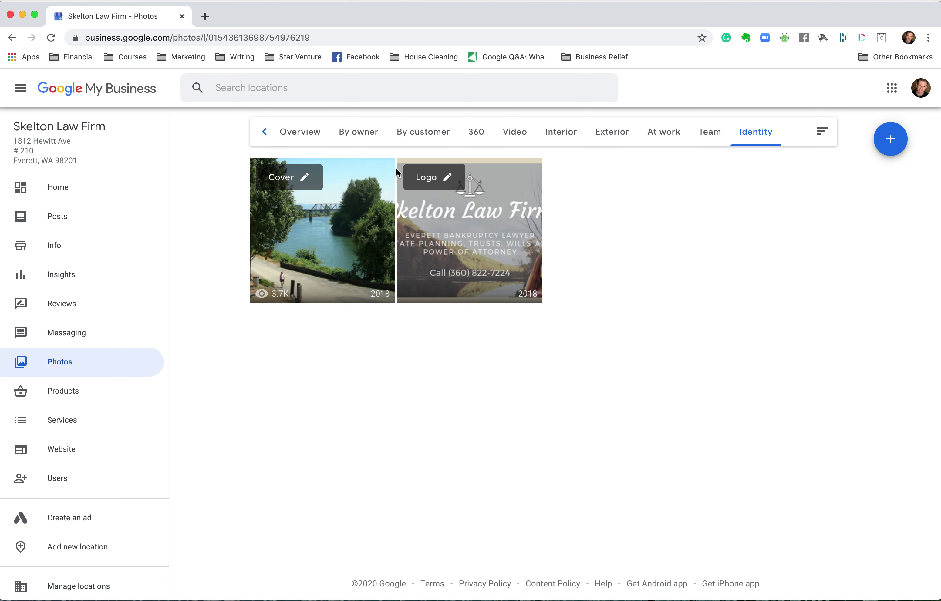
{"action": "key", "text": "super+Tab"}
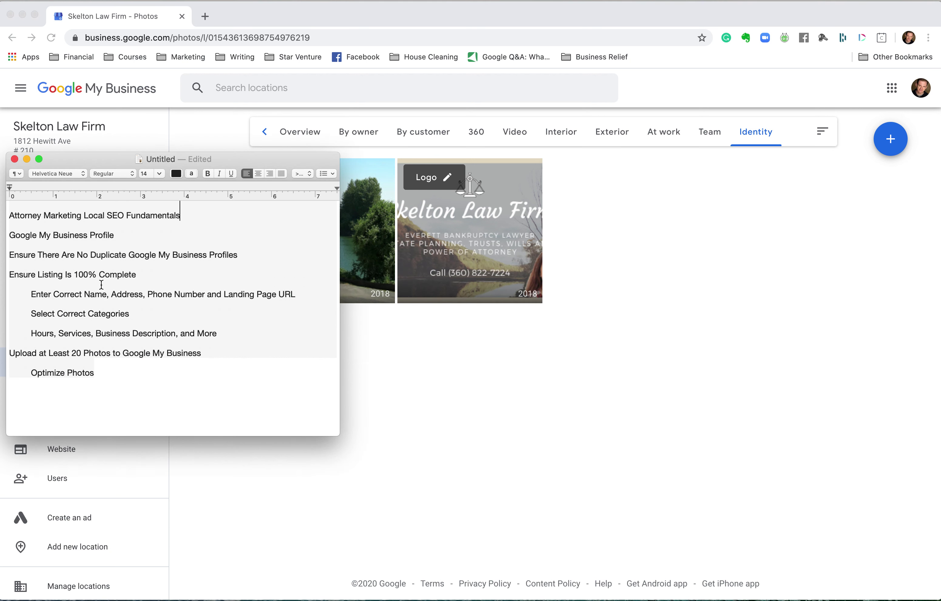
{"action": "key", "text": "super+Tab"}
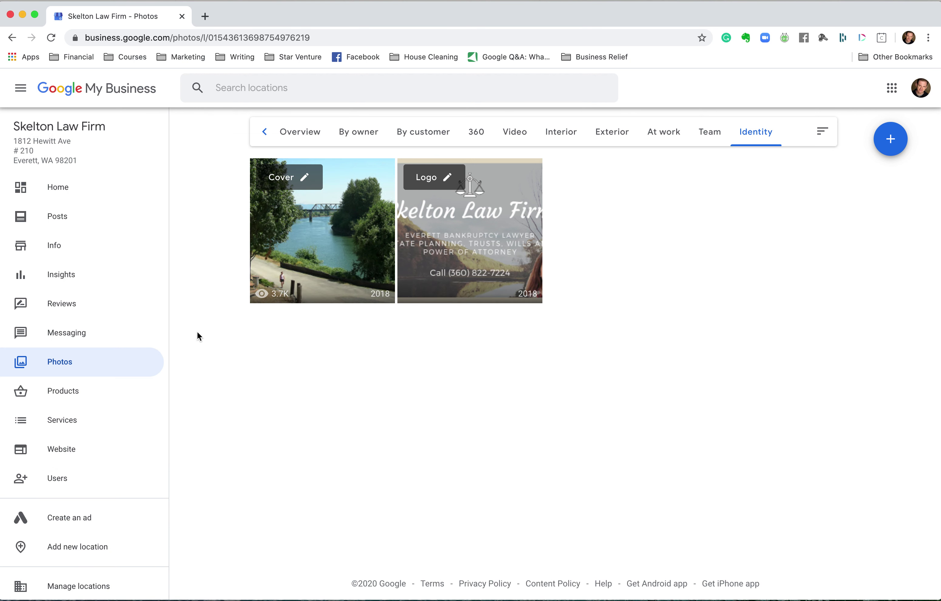
Open Insights and inspect Photo views (13.4% fewer) and Photo quantity (42 vs 3) charts
{"action": "left_click", "coordinate": [56, 281]}
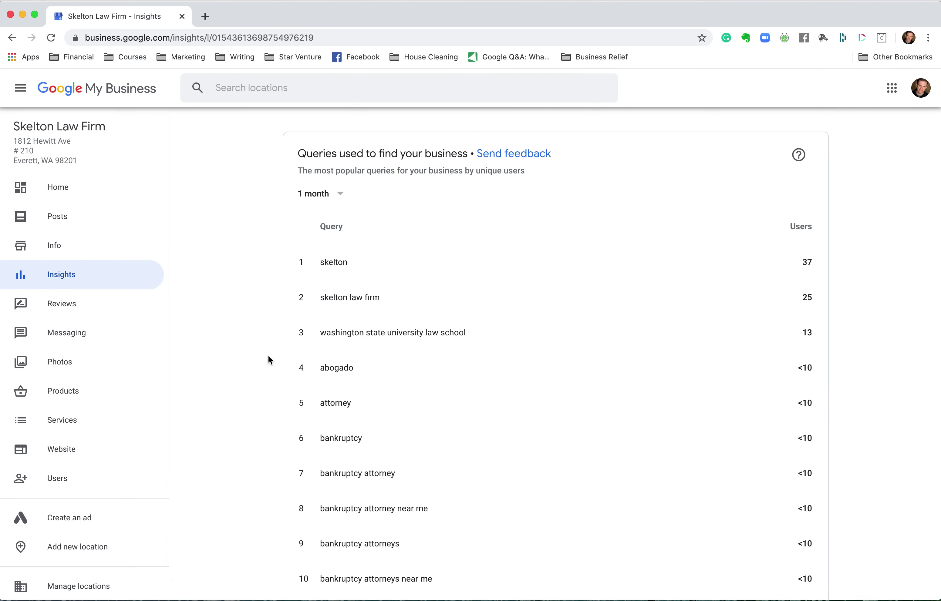
{"action": "scroll", "coordinate": [267, 355], "scroll_direction": "down", "scroll_amount": 10}
{"action": "scroll", "coordinate": [268, 357], "scroll_direction": "down", "scroll_amount": 11}
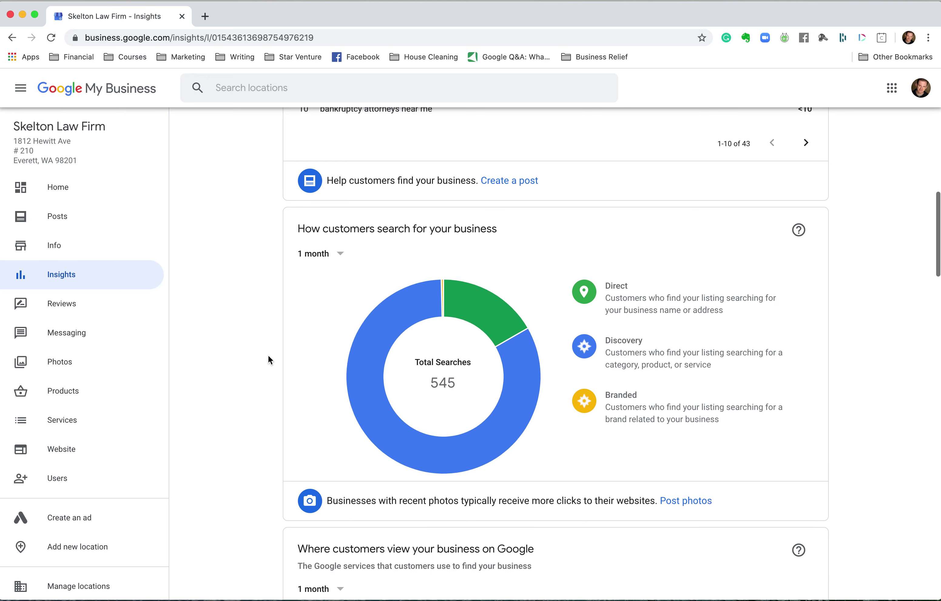
{"action": "scroll", "coordinate": [268, 355], "scroll_direction": "down", "scroll_amount": 9}
{"action": "scroll", "coordinate": [268, 355], "scroll_direction": "down", "scroll_amount": 17}
{"action": "scroll", "coordinate": [268, 355], "scroll_direction": "down", "scroll_amount": 6}
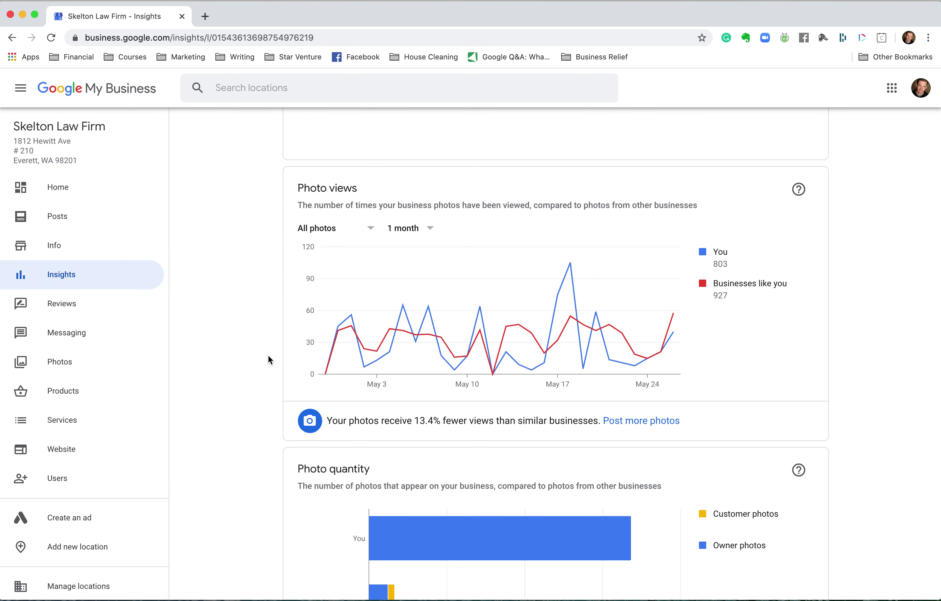
{"action": "mouse_move", "coordinate": [681, 302]}
{"action": "scroll", "coordinate": [574, 380], "scroll_direction": "down", "scroll_amount": 4}
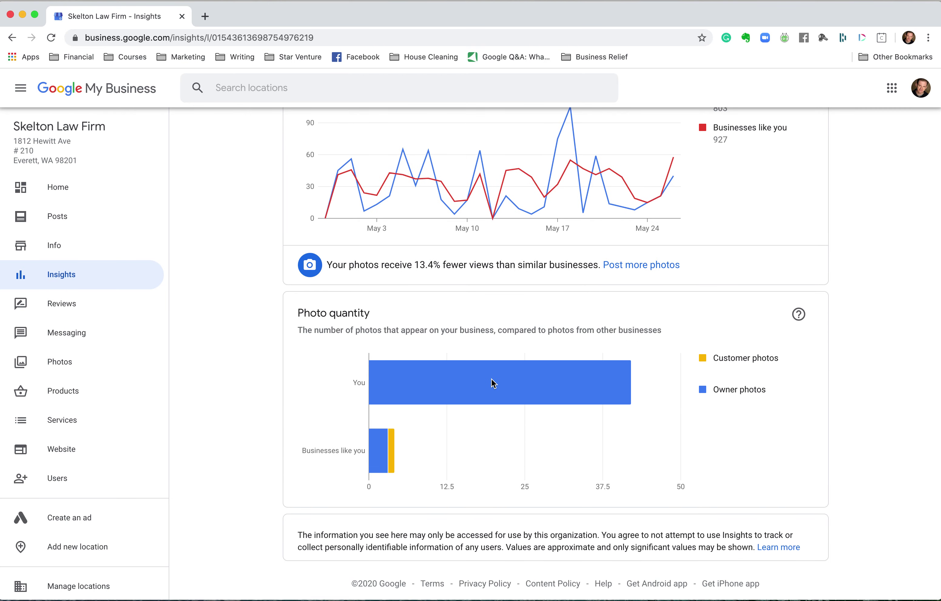
{"action": "mouse_move", "coordinate": [486, 383]}
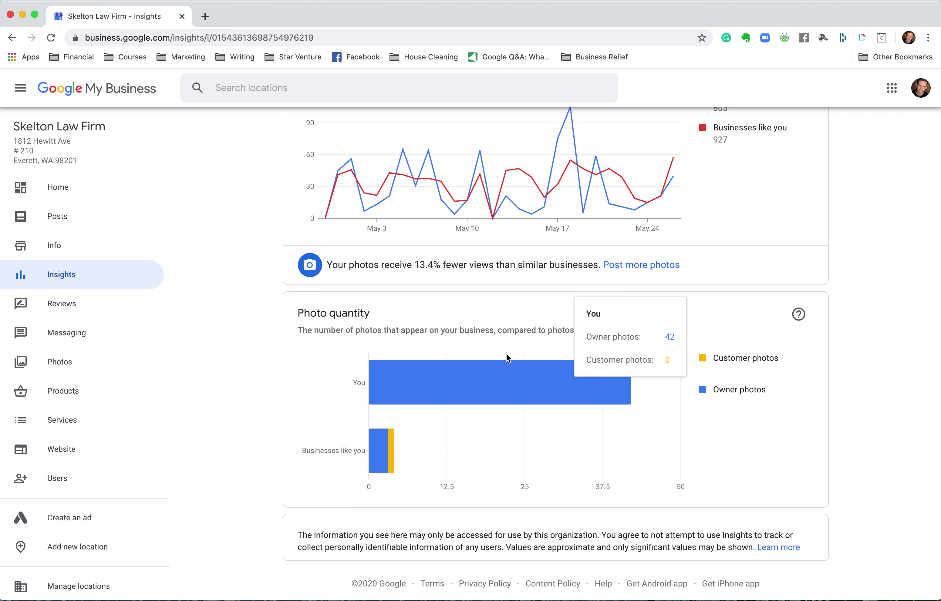
Inspect the Insights photo view and customer action chart values, then return to the Photos overview
{"action": "scroll", "coordinate": [508, 358], "scroll_direction": "up", "scroll_amount": 5}
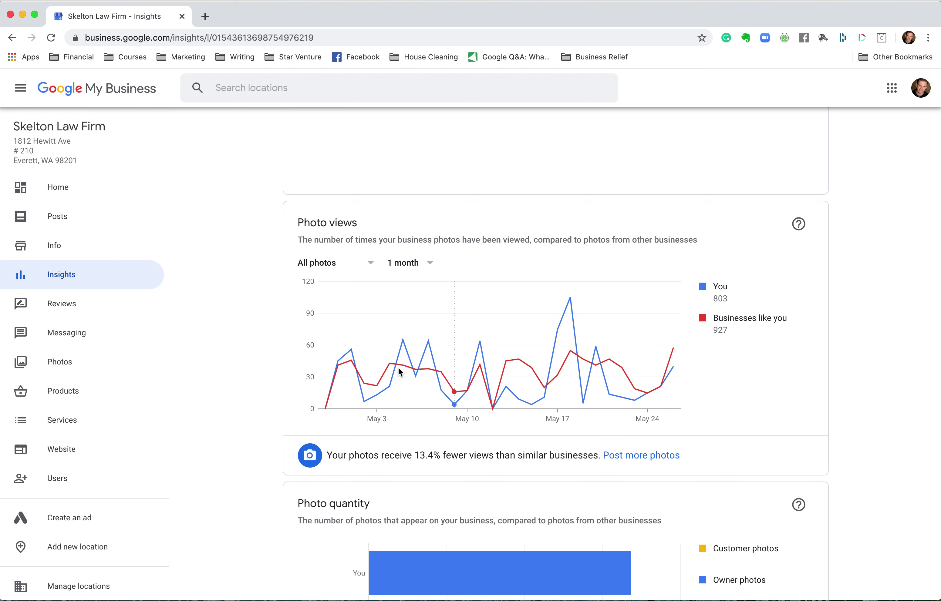
{"action": "mouse_move", "coordinate": [433, 291]}
{"action": "mouse_move", "coordinate": [670, 361]}
{"action": "mouse_move", "coordinate": [577, 331]}
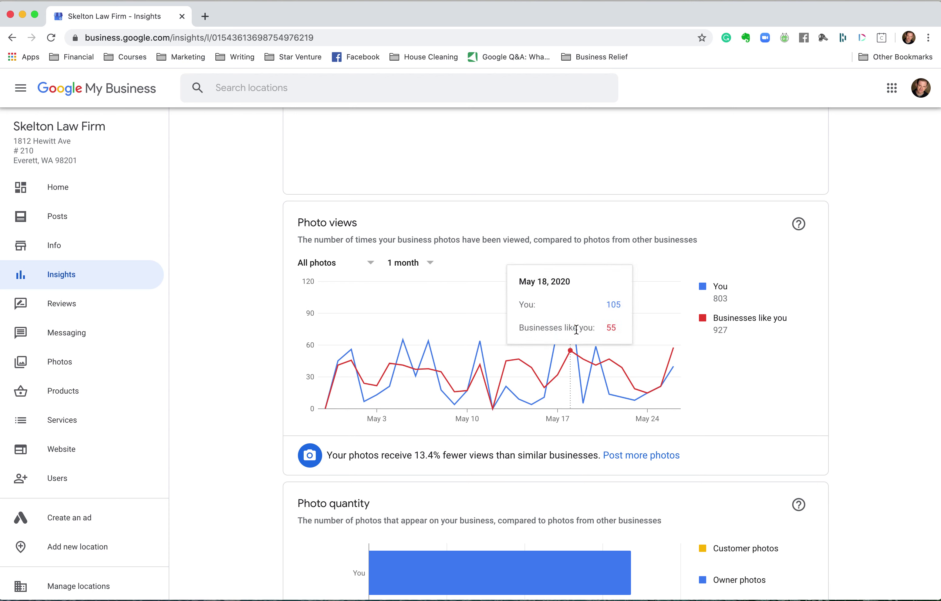
{"action": "mouse_move", "coordinate": [530, 318]}
{"action": "scroll", "coordinate": [421, 183], "scroll_direction": "up", "scroll_amount": 3}
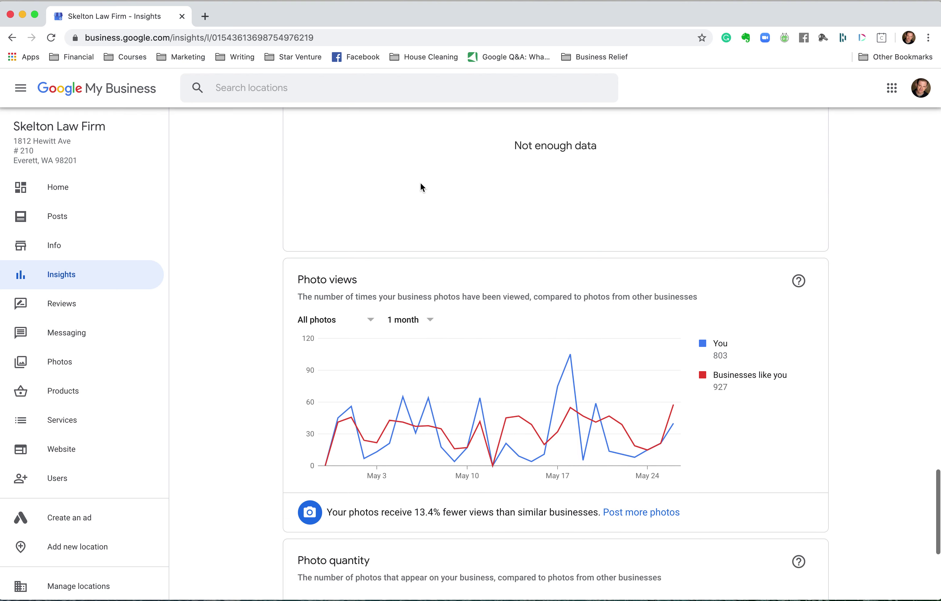
{"action": "scroll", "coordinate": [421, 183], "scroll_direction": "up", "scroll_amount": 15}
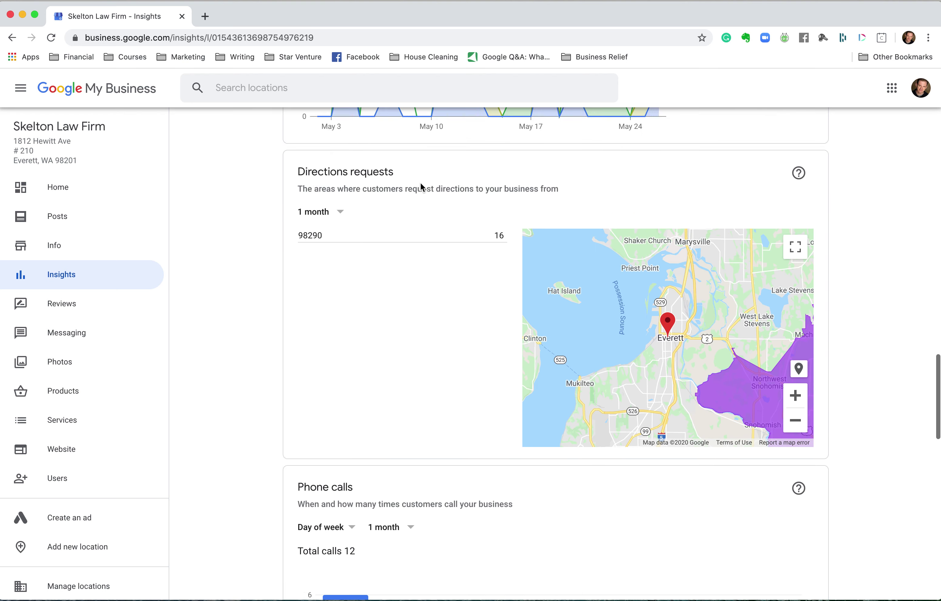
{"action": "scroll", "coordinate": [421, 185], "scroll_direction": "up", "scroll_amount": 12}
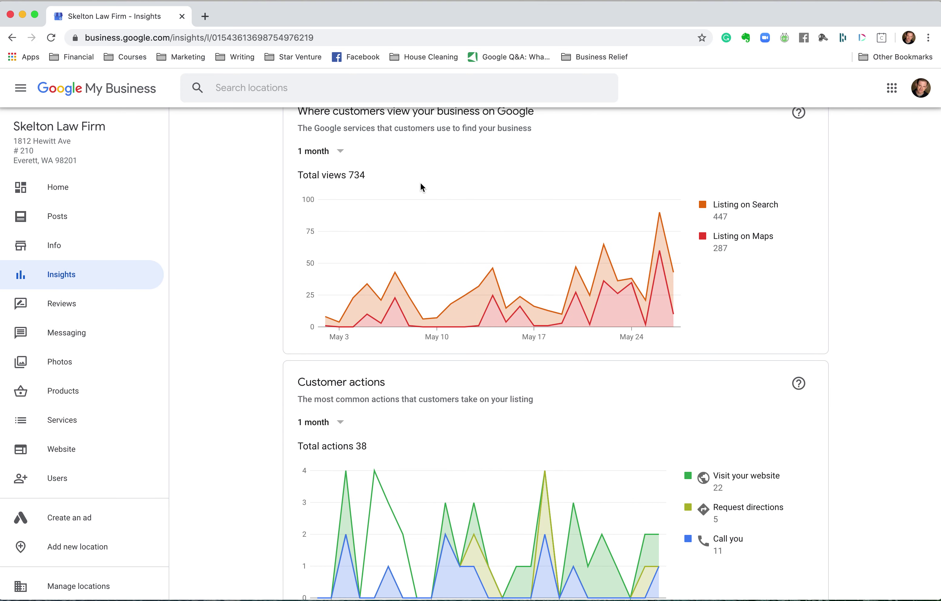
{"action": "scroll", "coordinate": [561, 304], "scroll_direction": "down", "scroll_amount": 5}
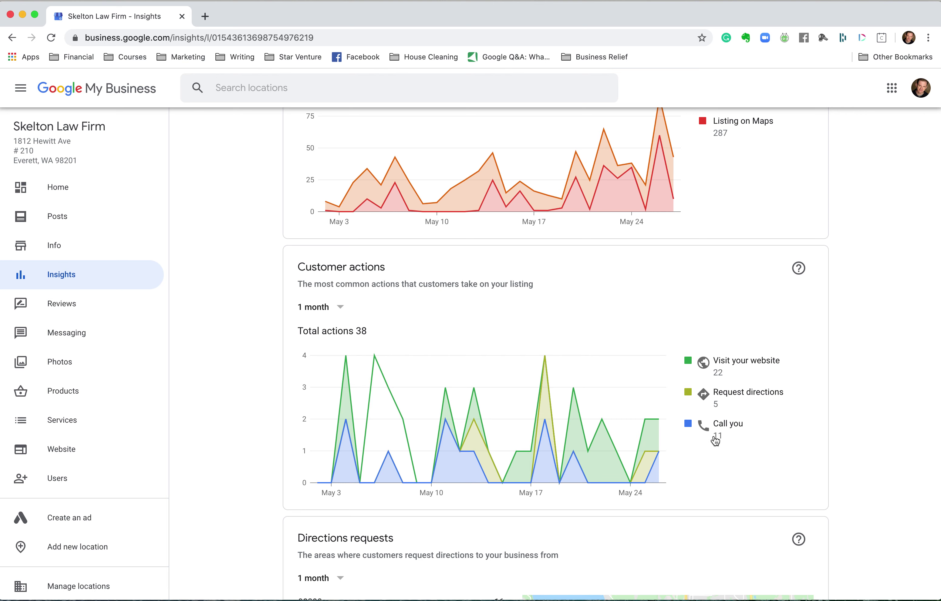
{"action": "scroll", "coordinate": [715, 440], "scroll_direction": "up", "scroll_amount": 1}
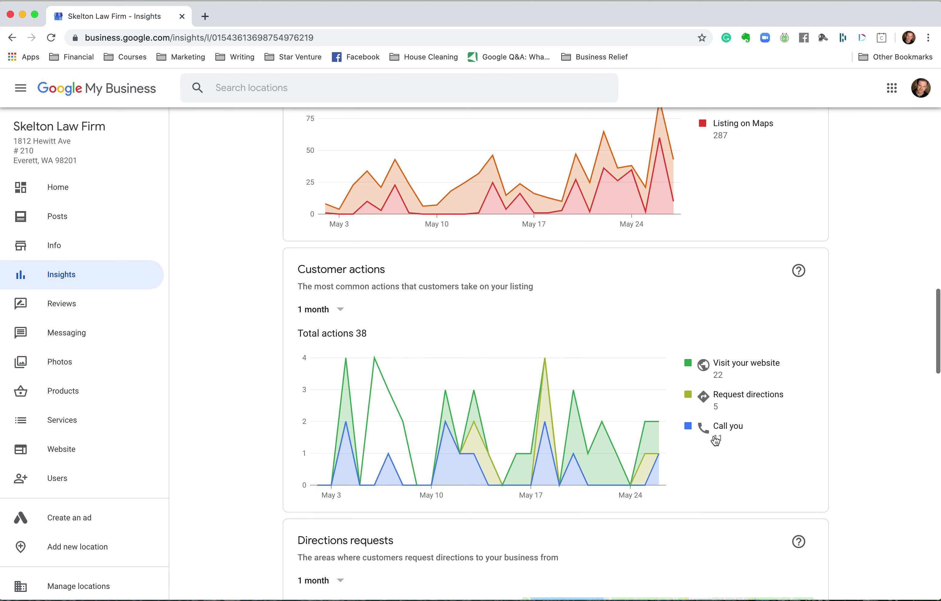
{"action": "left_click", "coordinate": [52, 364]}
Delete the 34-view duplicate logo photo and the next duplicate logo, returning to the photos grid
{"action": "scroll", "coordinate": [422, 342], "scroll_direction": "down", "scroll_amount": 10}
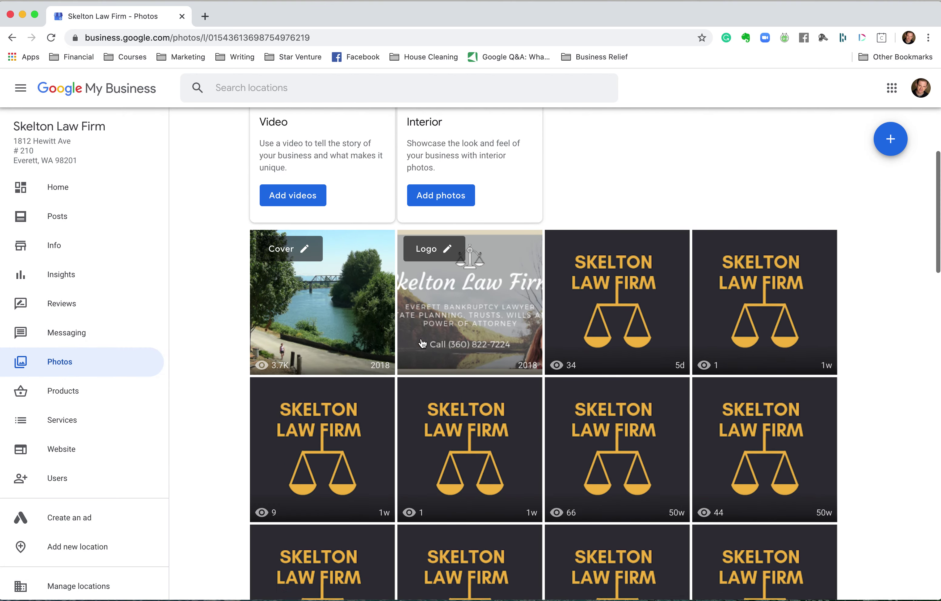
{"action": "scroll", "coordinate": [423, 343], "scroll_direction": "down", "scroll_amount": 20}
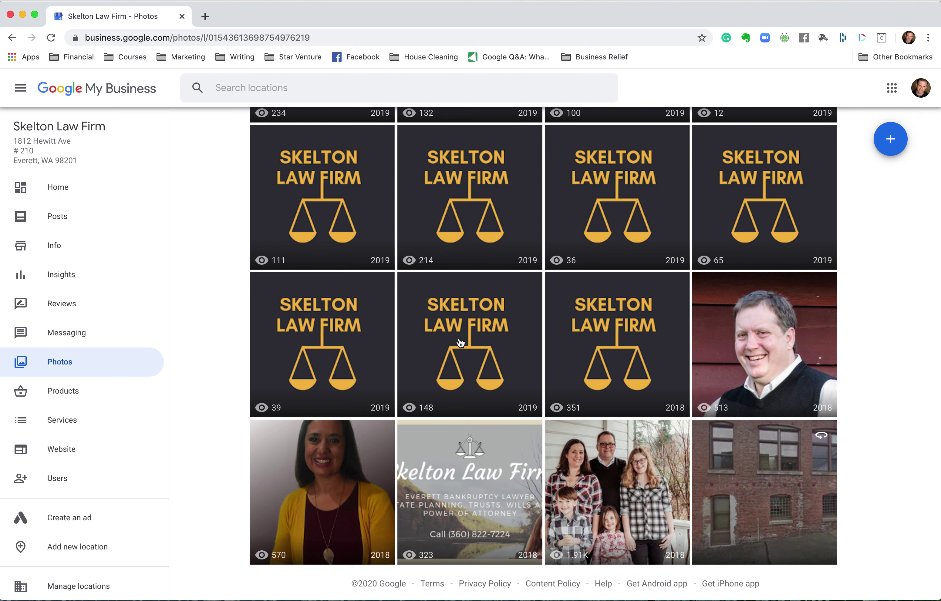
{"action": "scroll", "coordinate": [462, 343], "scroll_direction": "up", "scroll_amount": 15}
{"action": "scroll", "coordinate": [462, 342], "scroll_direction": "up", "scroll_amount": 8}
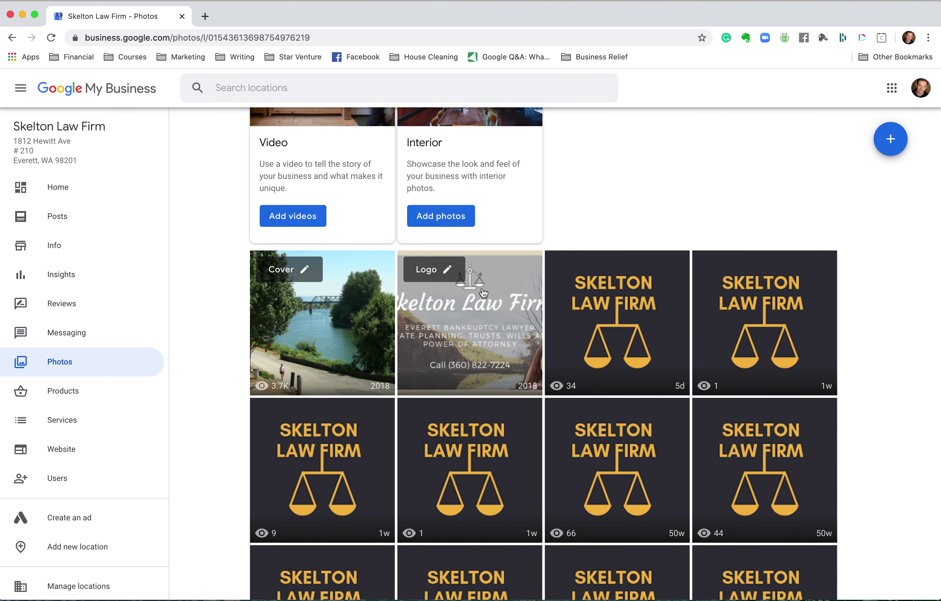
{"action": "left_click", "coordinate": [637, 304]}
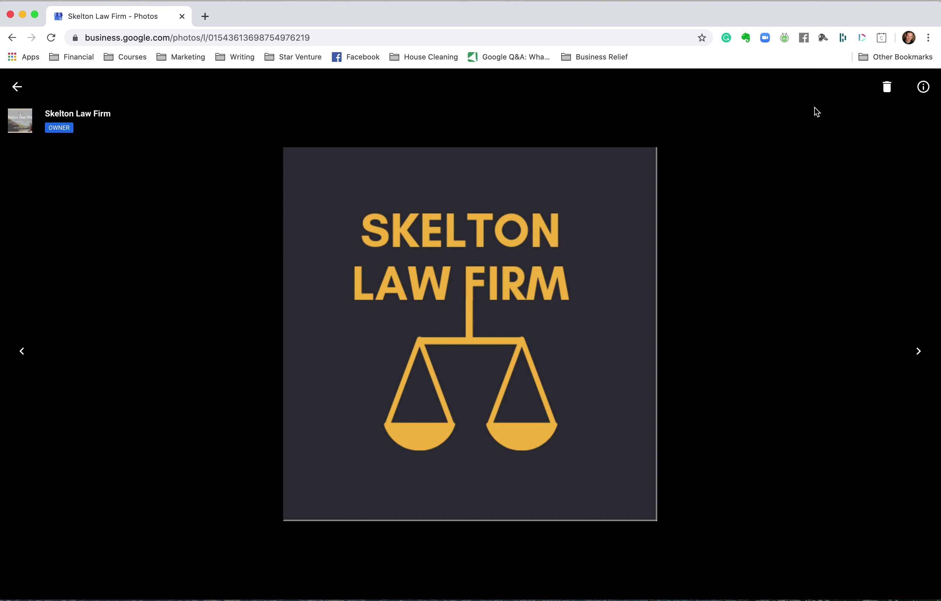
{"action": "left_click", "coordinate": [887, 86]}
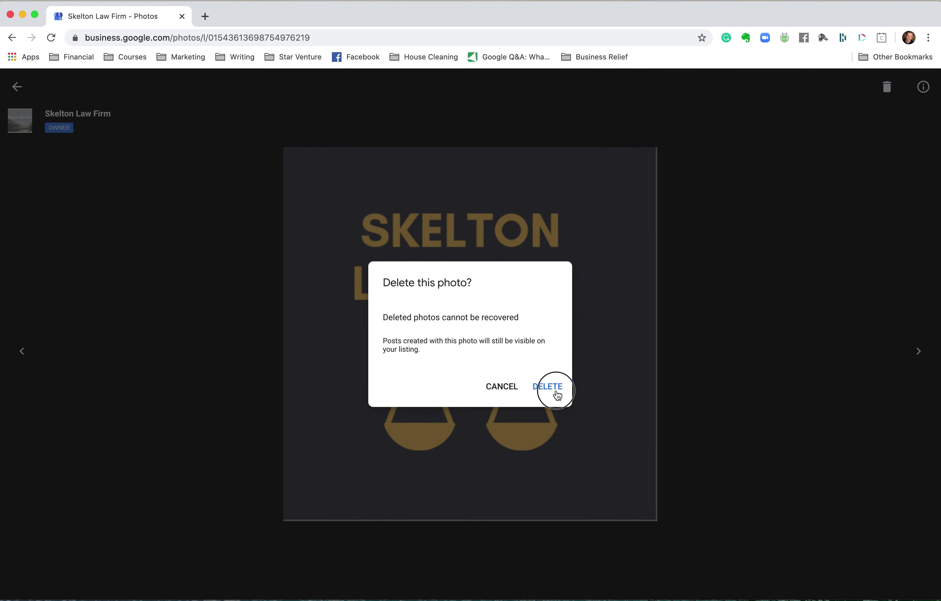
{"action": "left_click", "coordinate": [556, 391]}
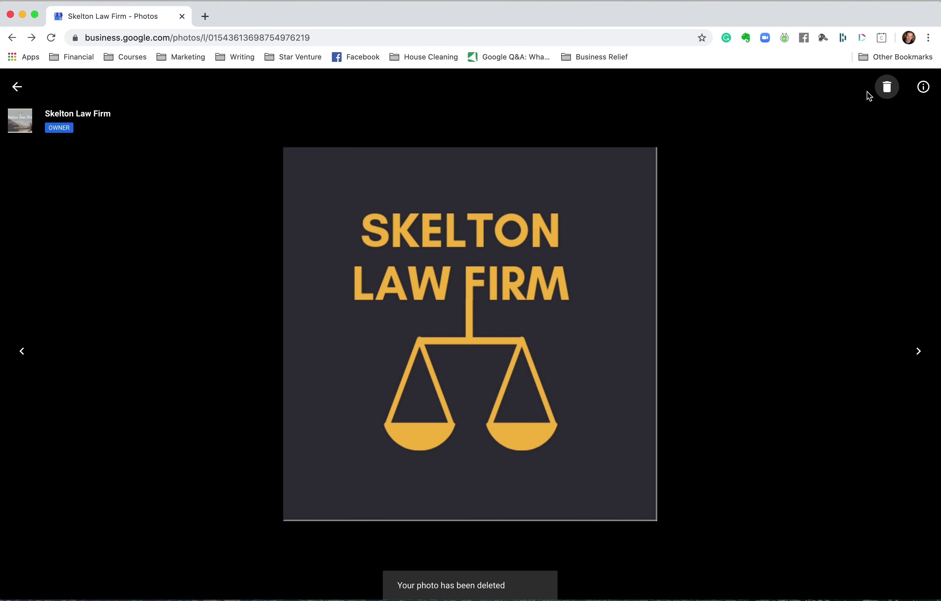
{"action": "left_click", "coordinate": [886, 88]}
{"action": "left_click", "coordinate": [542, 384]}
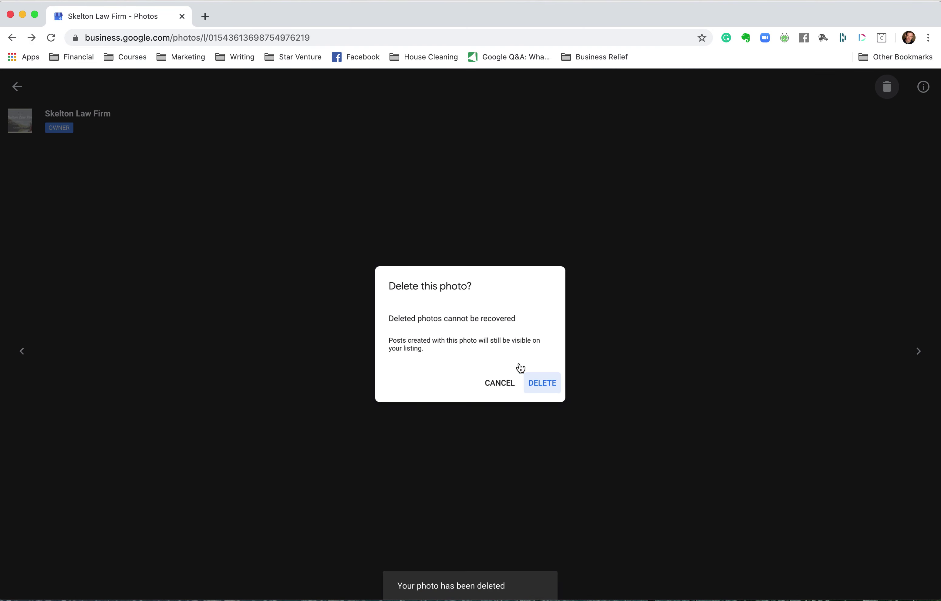
{"action": "left_click", "coordinate": [17, 87]}
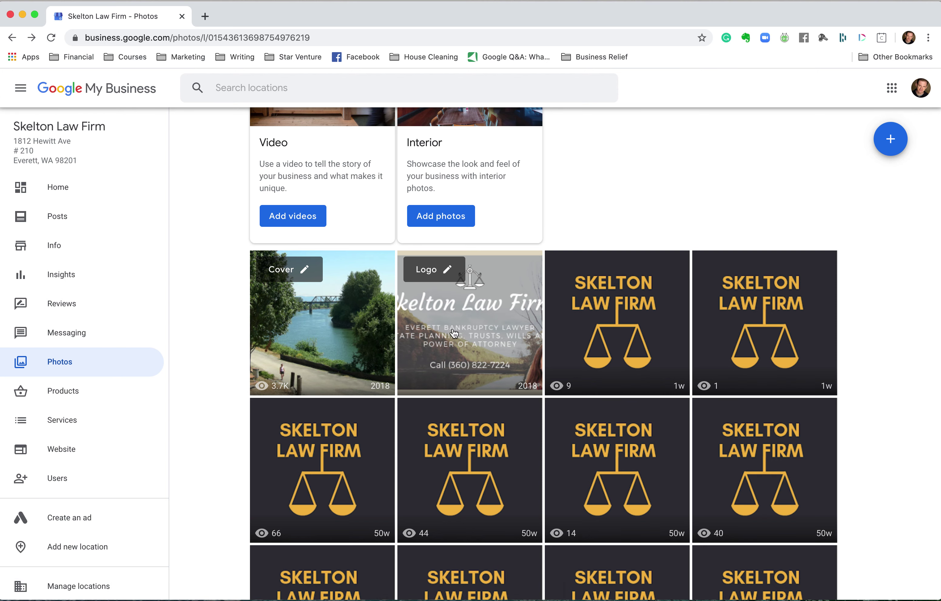
{"action": "left_click", "coordinate": [448, 315]}
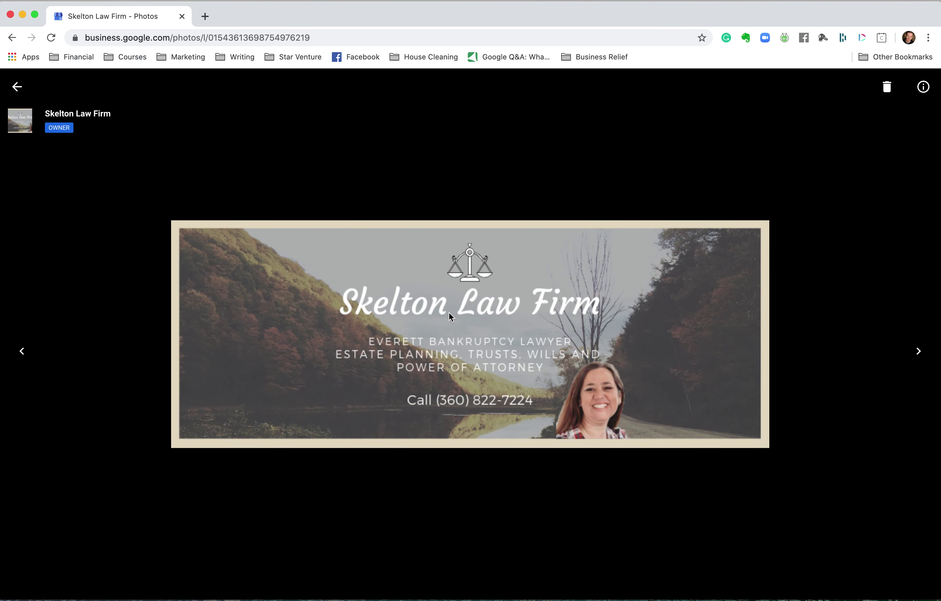
{"action": "left_click", "coordinate": [923, 87]}
{"action": "left_click", "coordinate": [925, 90]}
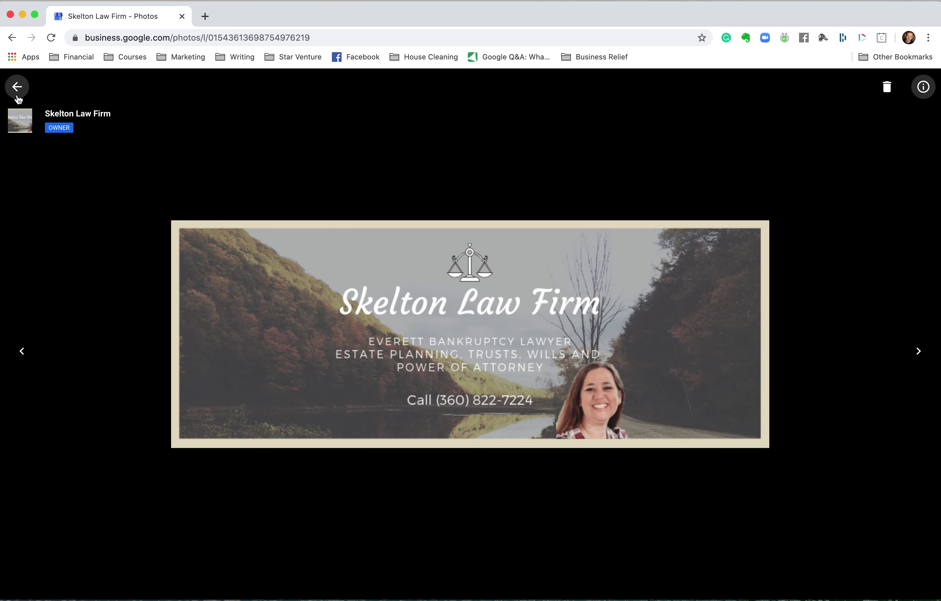
{"action": "left_click", "coordinate": [17, 87]}
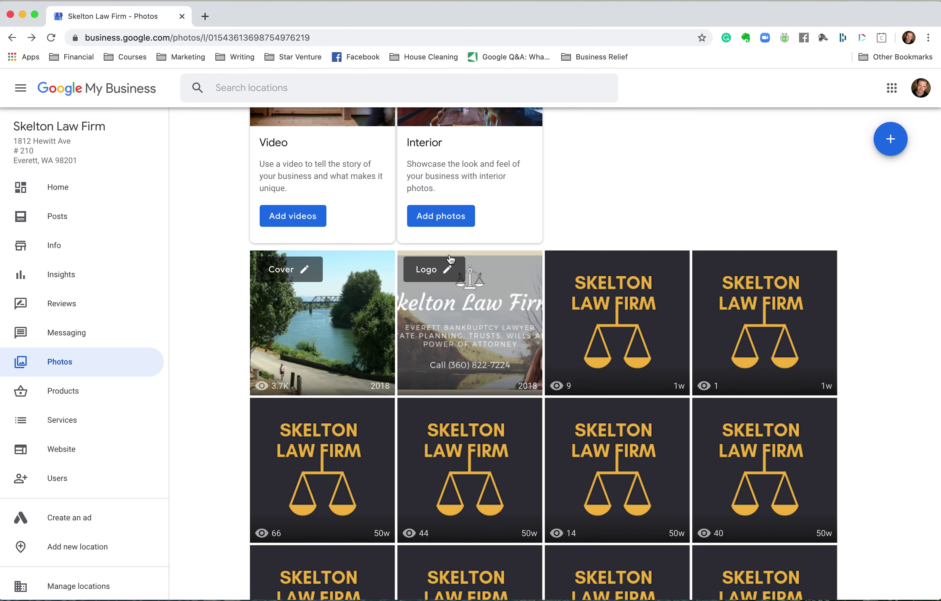
{"action": "left_click", "coordinate": [448, 271]}
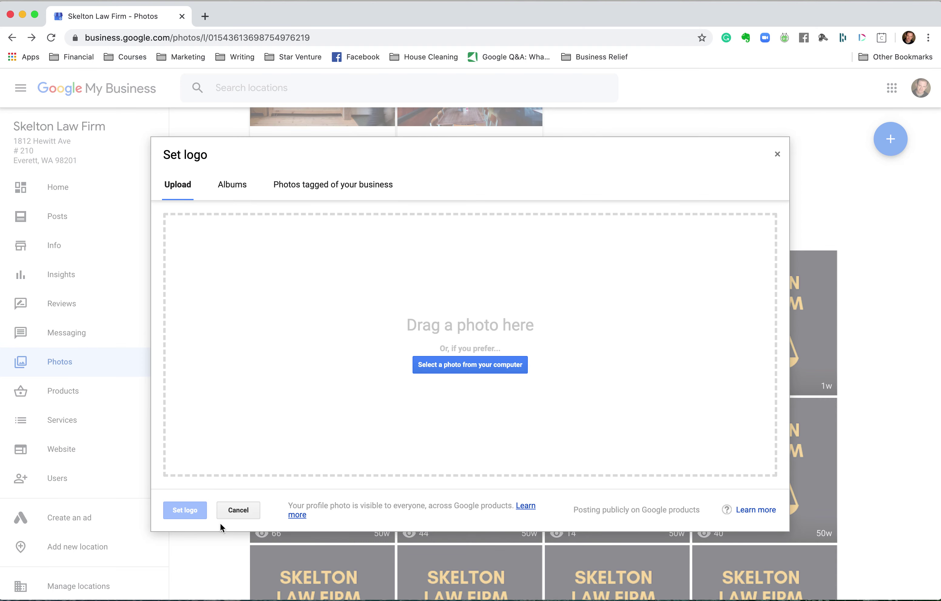
{"action": "left_click", "coordinate": [233, 515]}
{"action": "left_click", "coordinate": [466, 429]}
{"action": "left_click", "coordinate": [17, 87]}
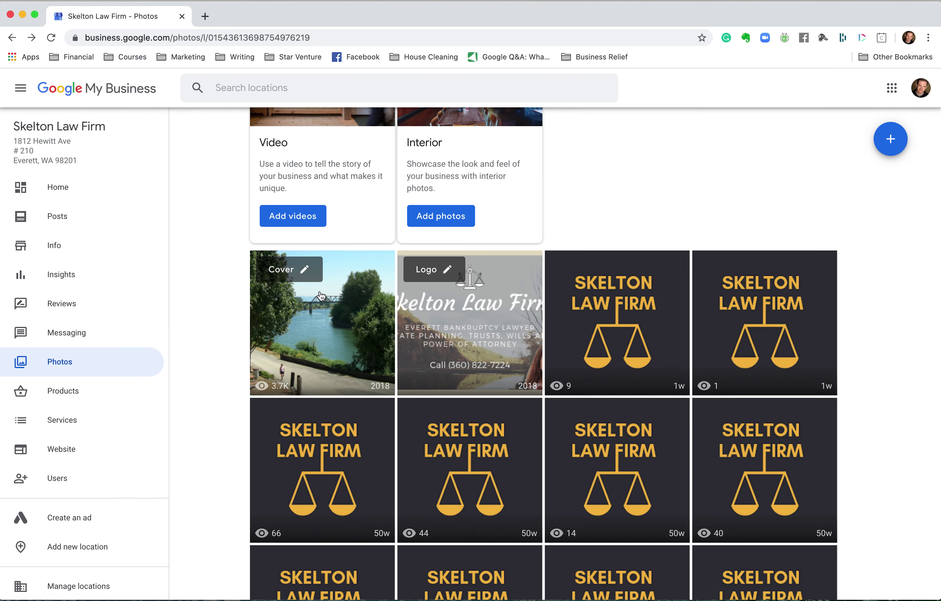
{"action": "scroll", "coordinate": [321, 292], "scroll_direction": "up", "scroll_amount": 4}
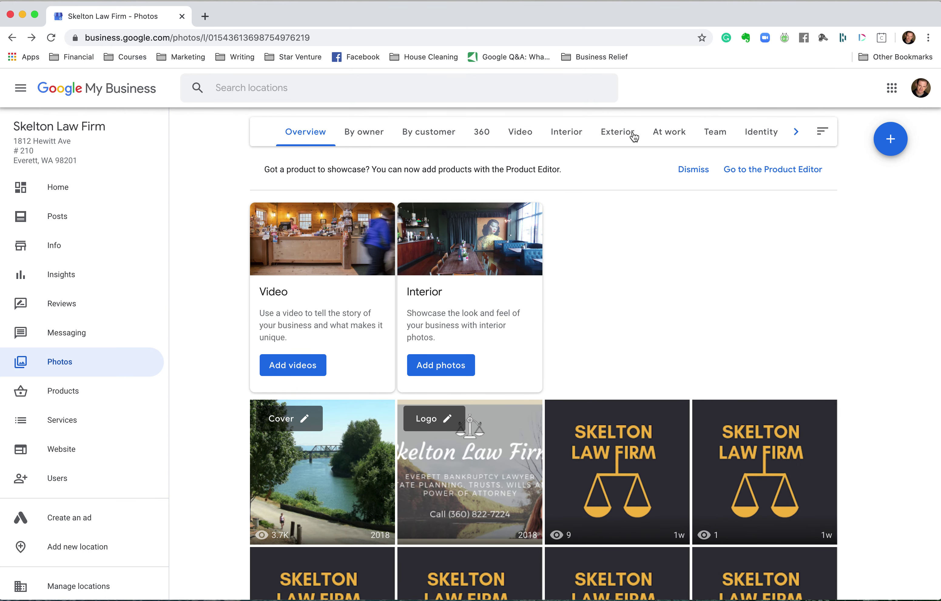
{"action": "left_click", "coordinate": [438, 368]}
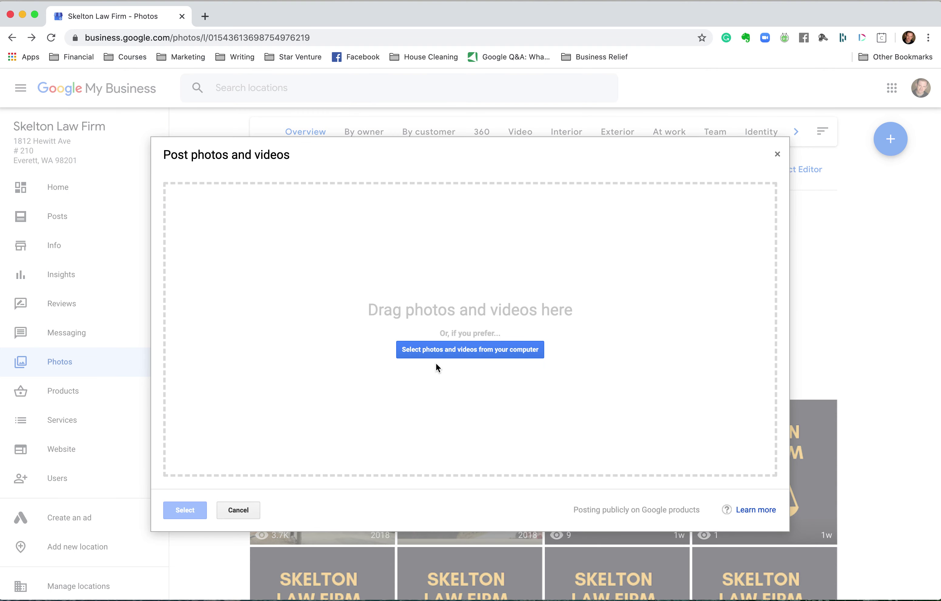
{"action": "left_click", "coordinate": [460, 346]}
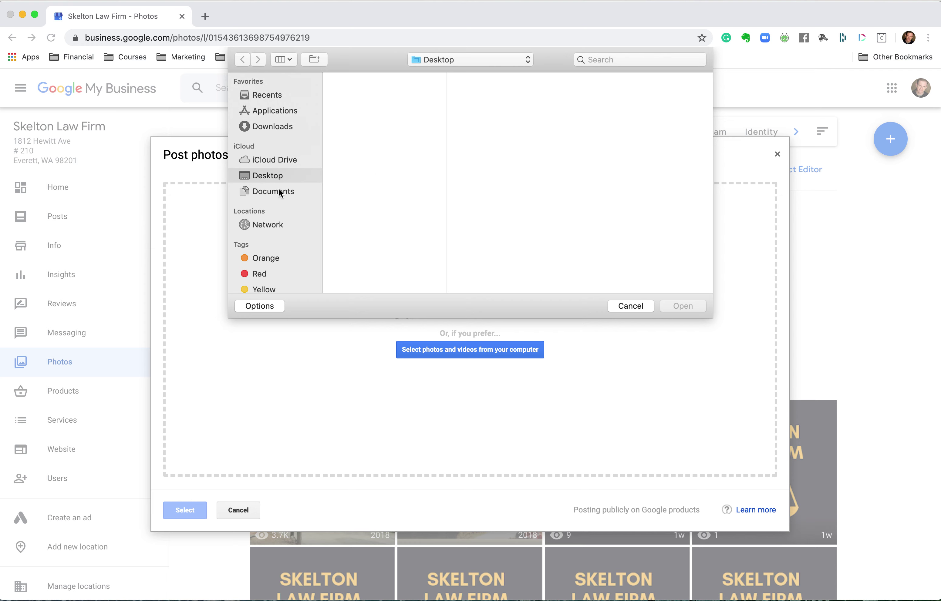
{"action": "left_click", "coordinate": [628, 304]}
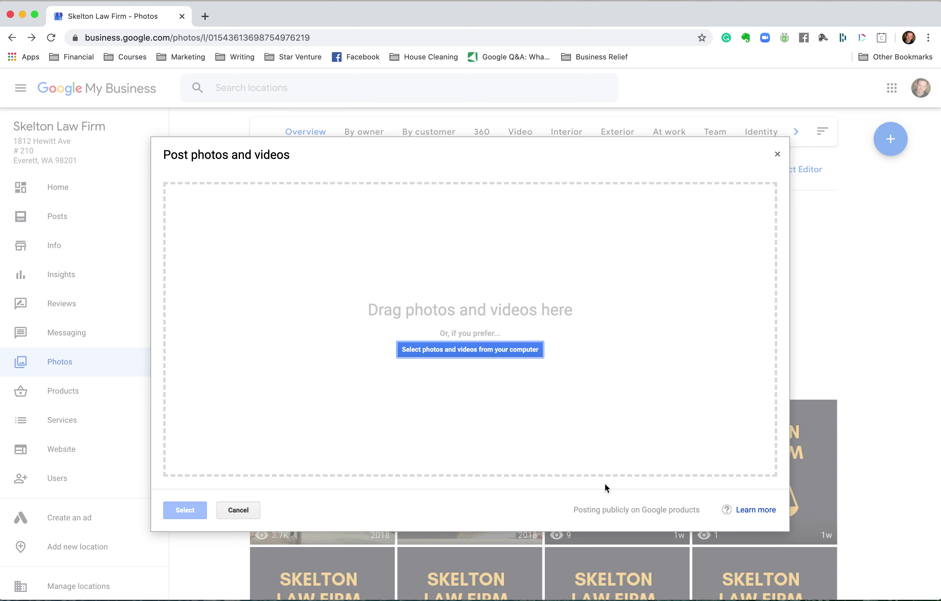
{"action": "left_click", "coordinate": [227, 510]}
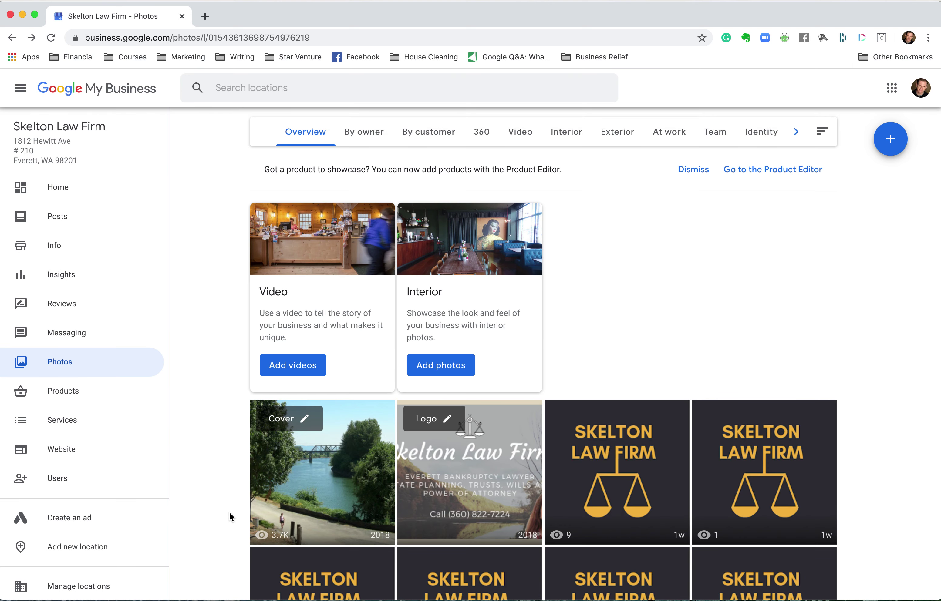
{"action": "left_click", "coordinate": [298, 475]}
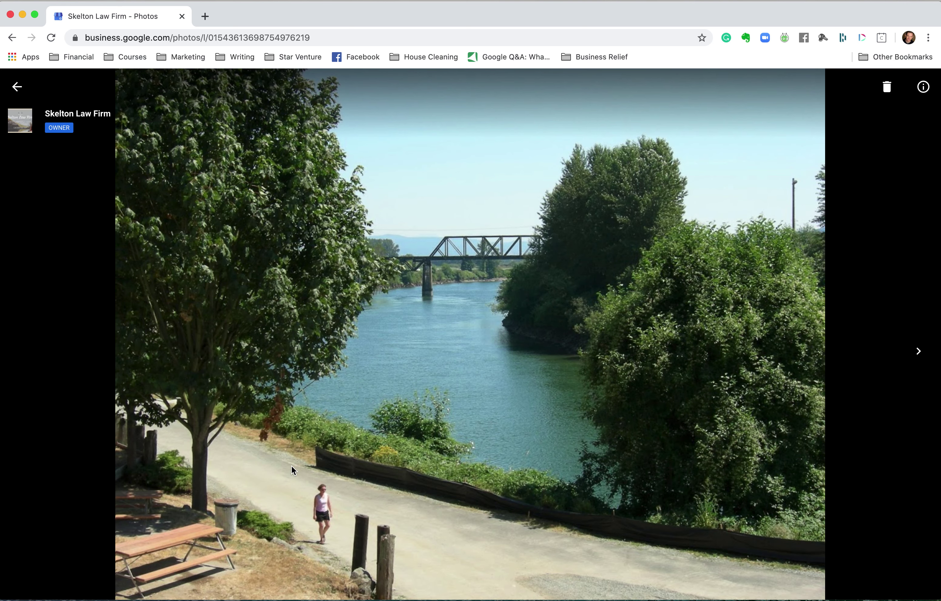
{"action": "left_click", "coordinate": [437, 493]}
{"action": "left_click", "coordinate": [20, 90]}
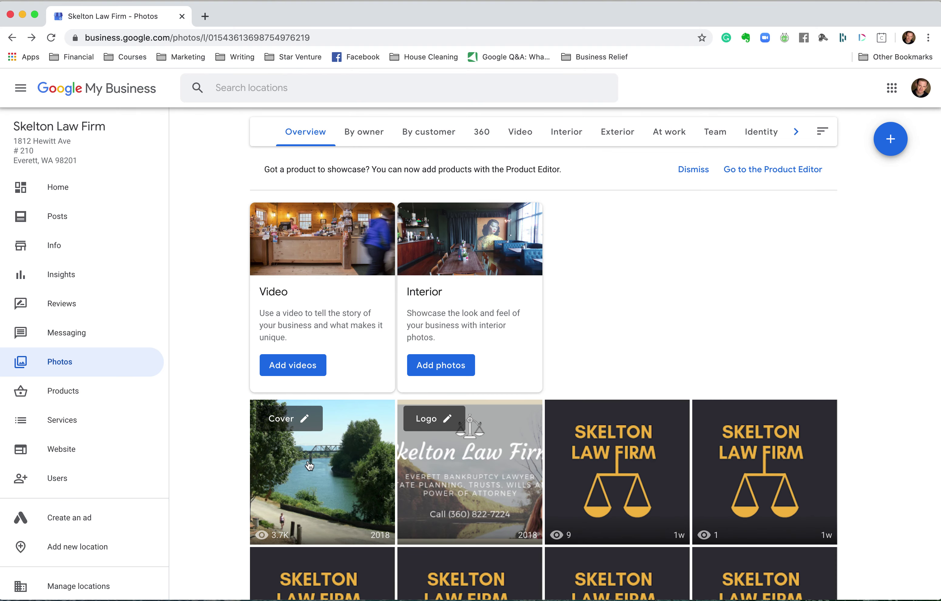
{"action": "scroll", "coordinate": [309, 466], "scroll_direction": "down", "scroll_amount": 4}
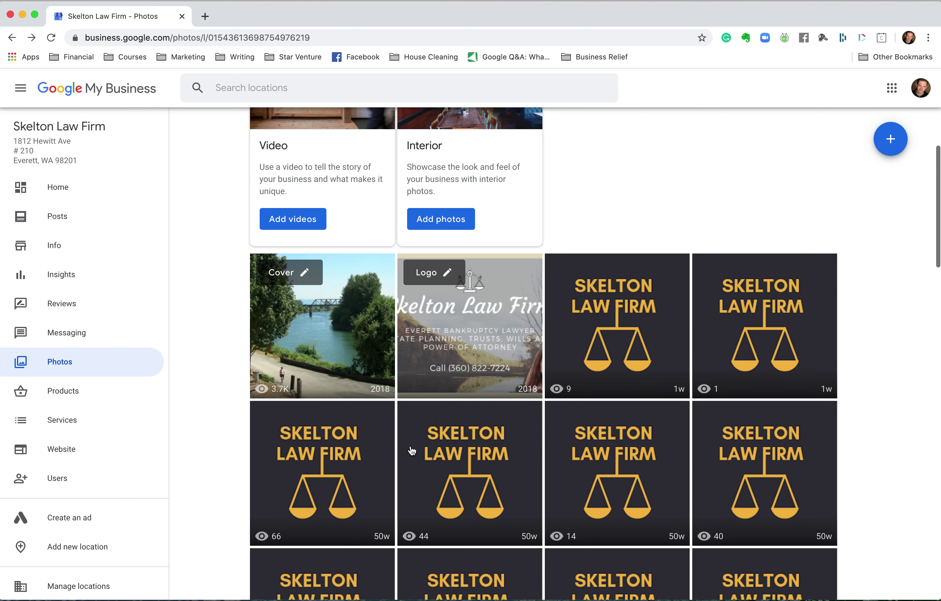
{"action": "scroll", "coordinate": [412, 451], "scroll_direction": "up", "scroll_amount": 4}
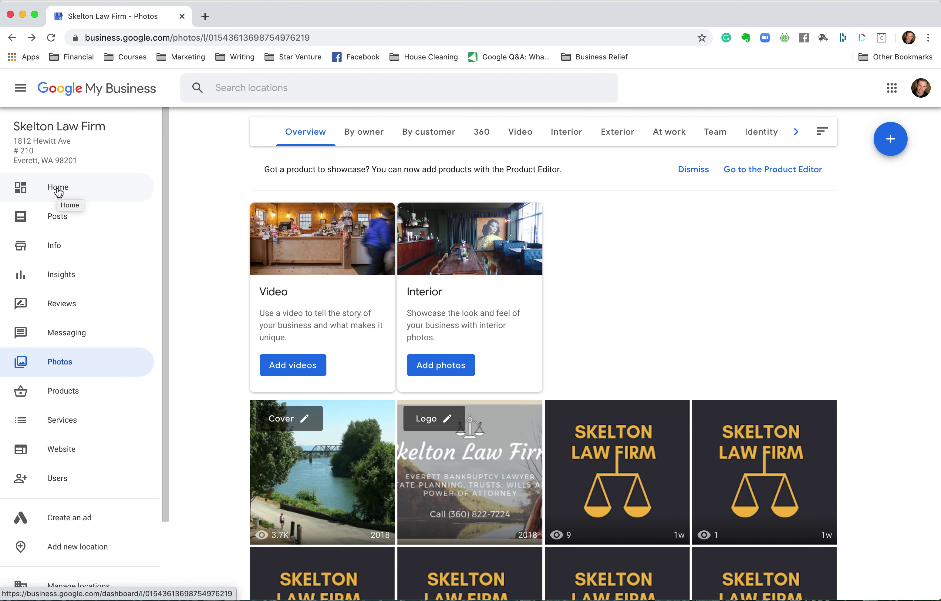
{"action": "scroll", "coordinate": [63, 433], "scroll_direction": "down", "scroll_amount": 3}
{"action": "scroll", "coordinate": [65, 435], "scroll_direction": "up", "scroll_amount": 3}
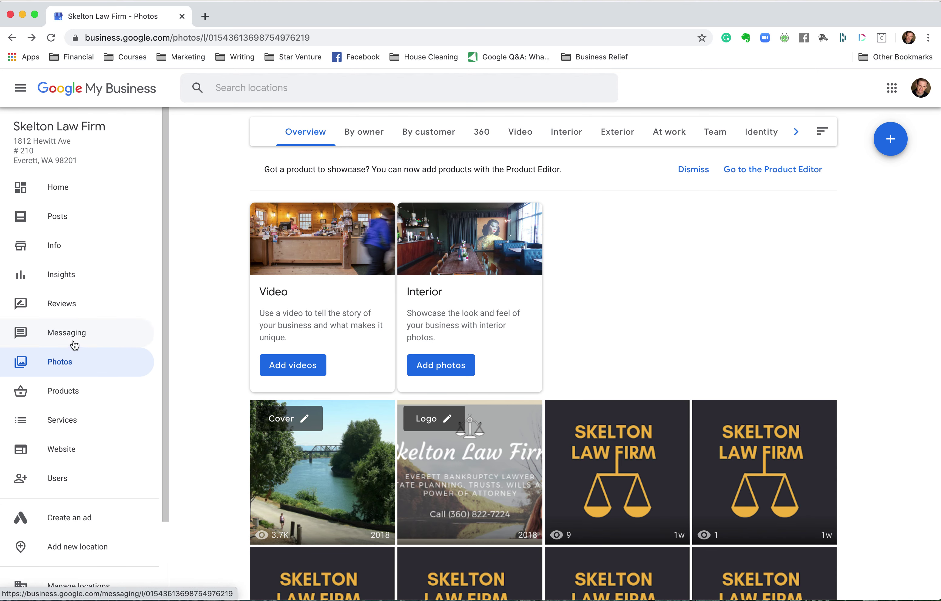